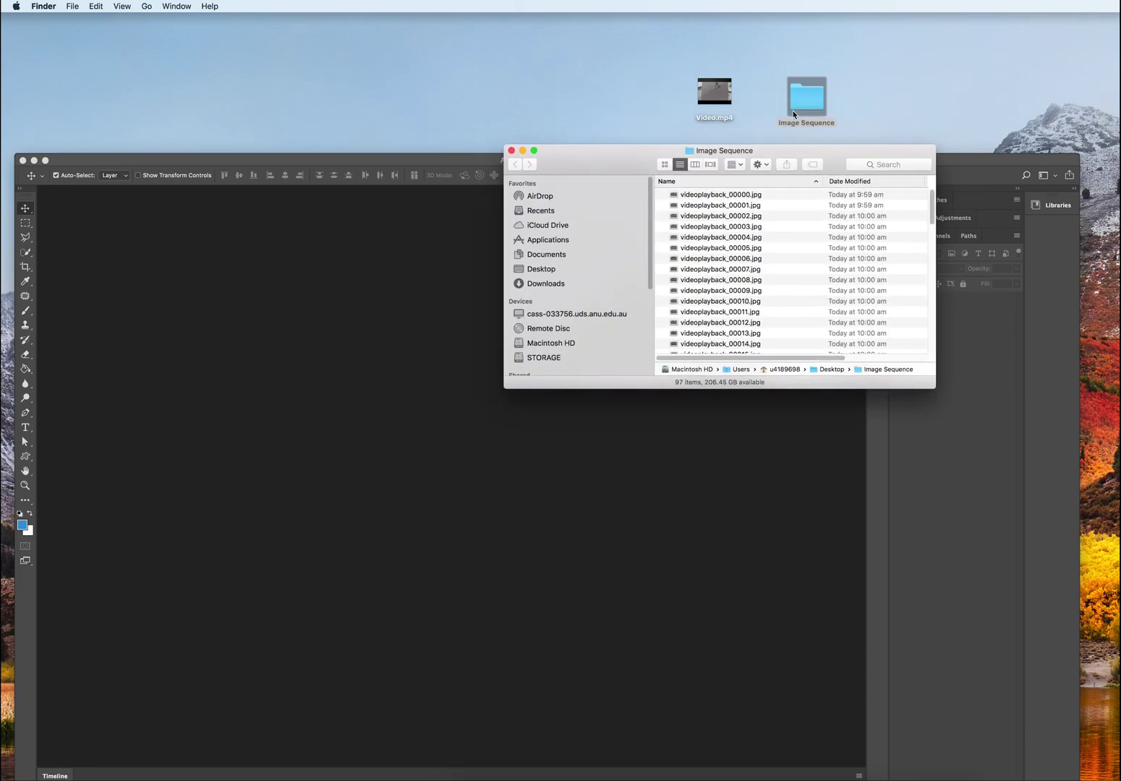
# Preview the first few JPG frames in the Image Sequence folder, starting from videoplayback_00000.jpg, and close the folder.
pyautogui.moveTo(711, 149); pyautogui.dragTo(700, 88)
pyautogui.click(698, 133)
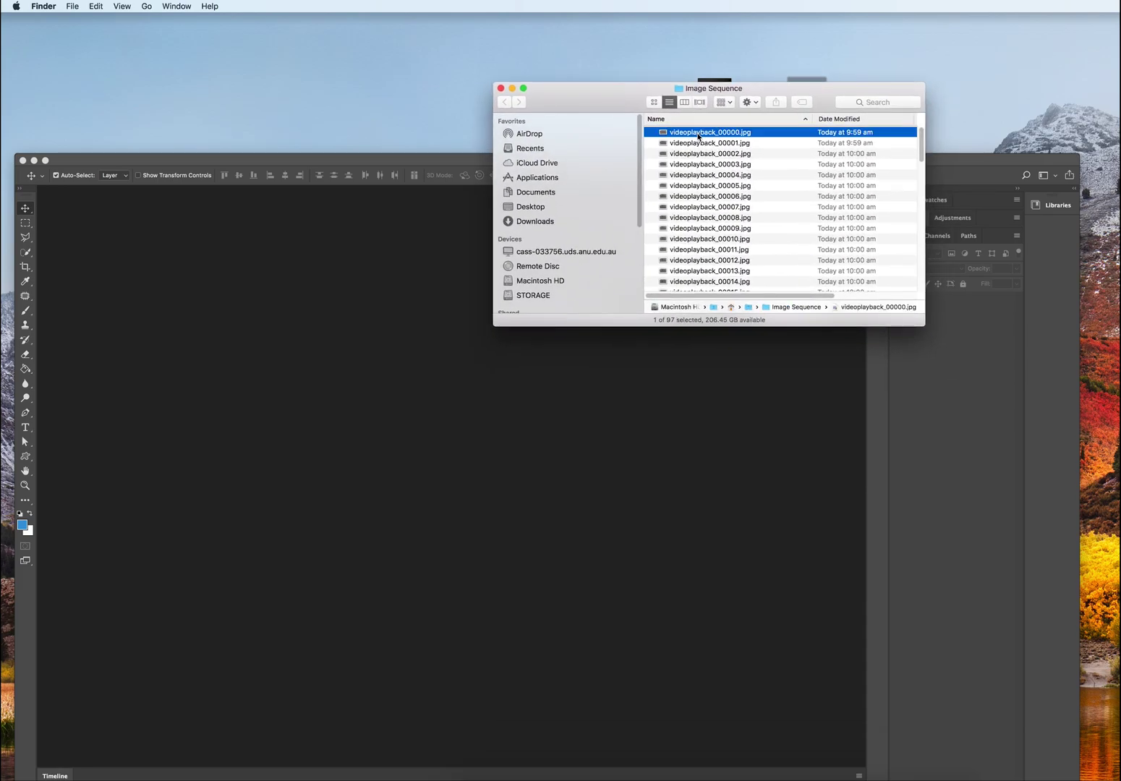
pyautogui.press('space')
pyautogui.press('Down')
pyautogui.press('Down')
pyautogui.press('Down')
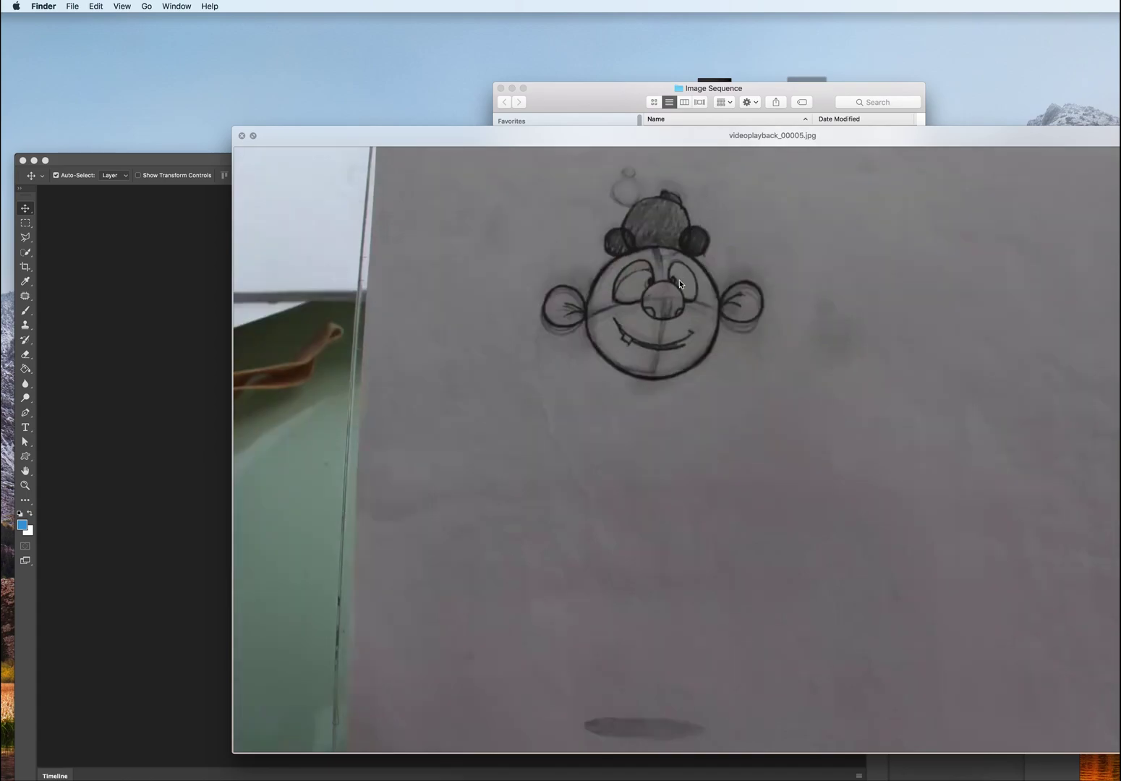
pyautogui.press('Down')
pyautogui.press('Down')
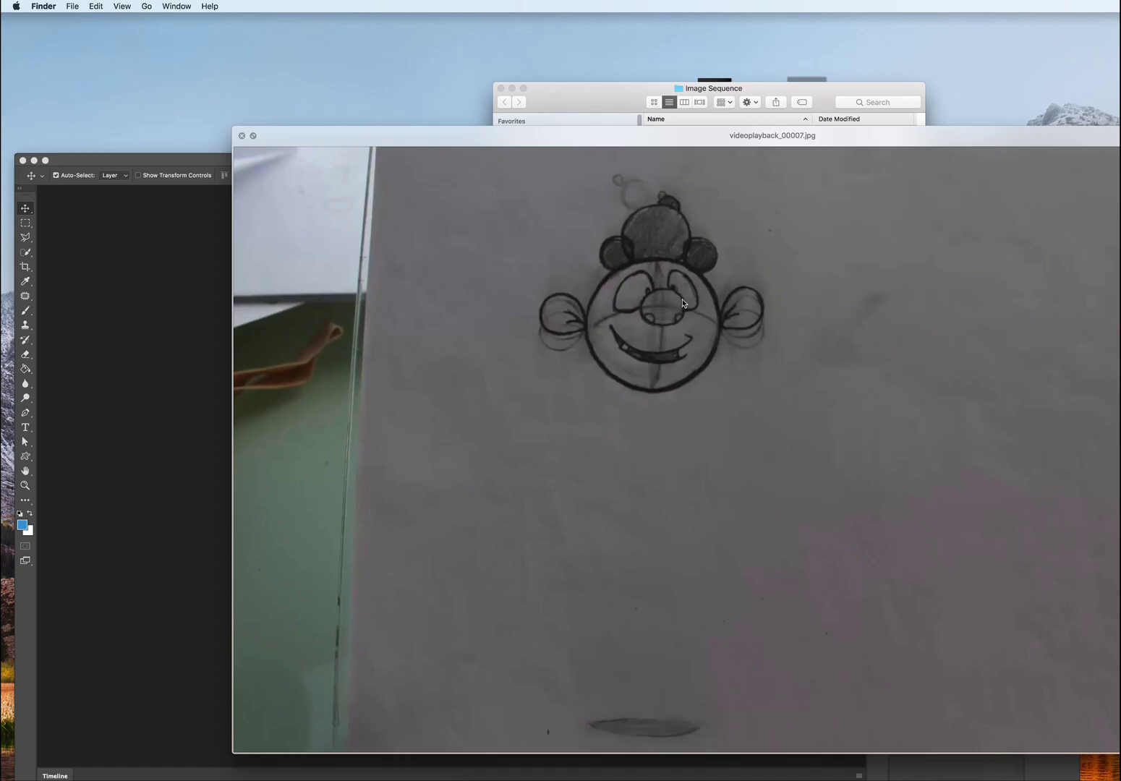
pyautogui.press('space')
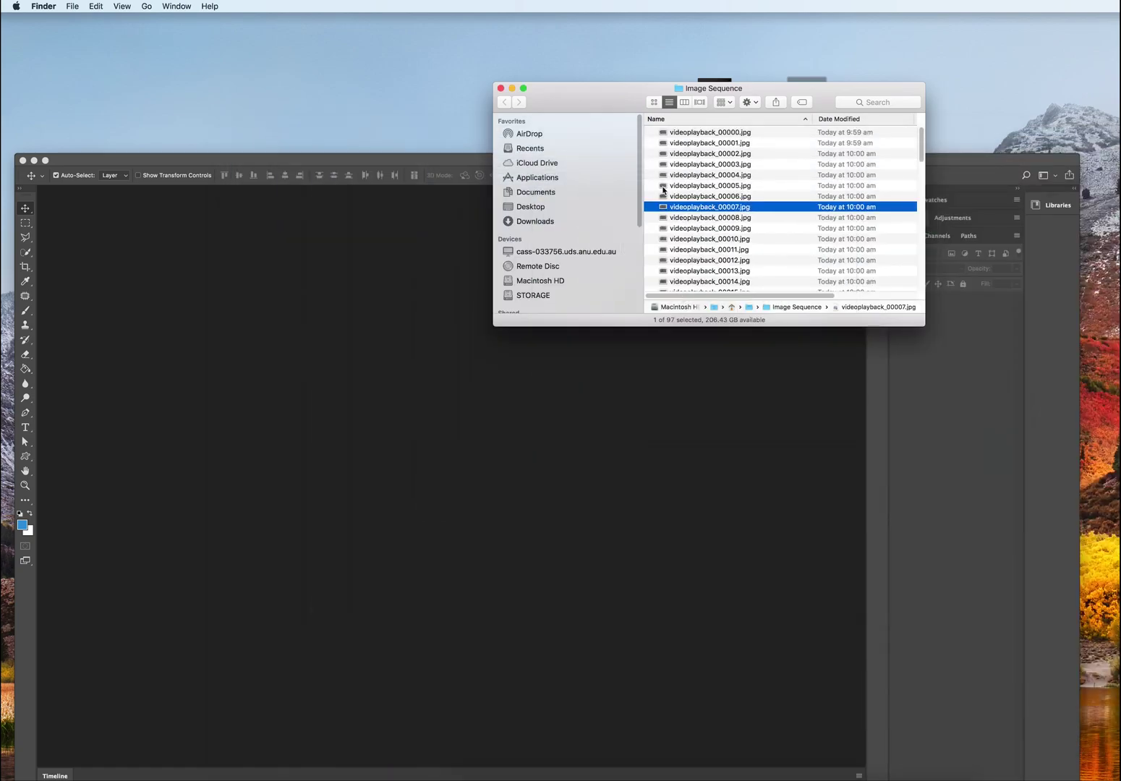
pyautogui.click(500, 89)
# Switch to Photoshop, open Video.mp4 there straight from the desktop, and close the document again.
pyautogui.click(749, 159)
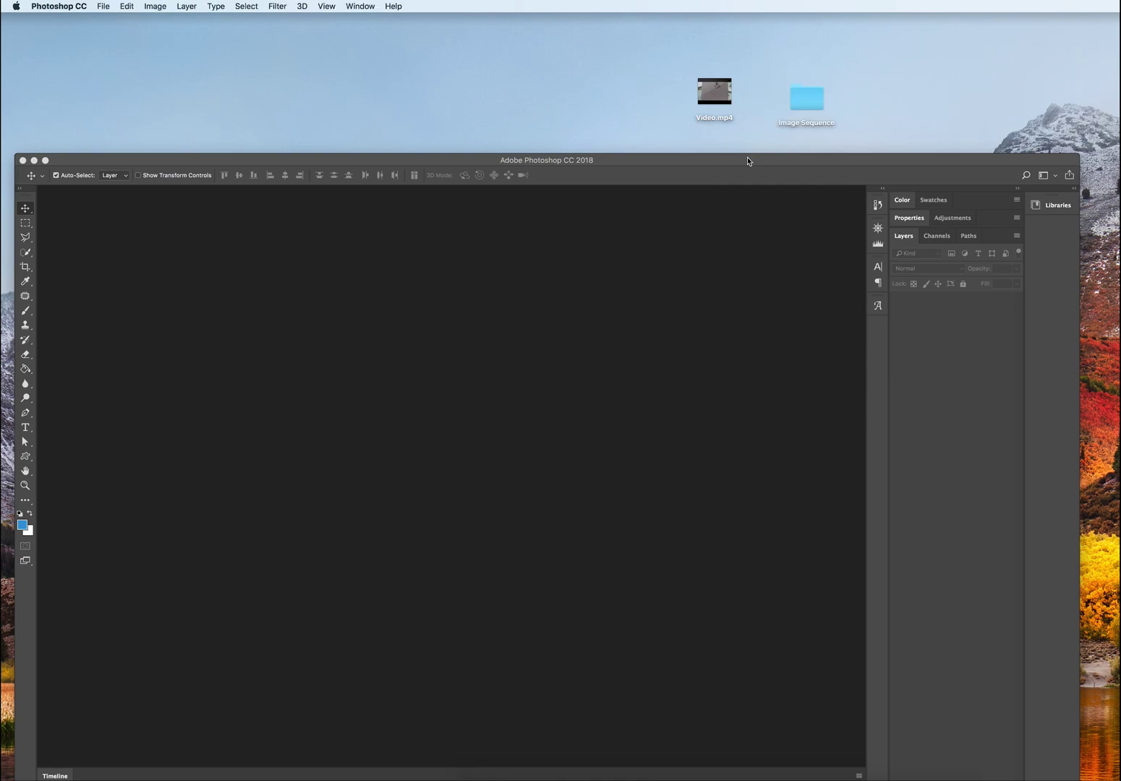
pyautogui.moveTo(735, 158); pyautogui.dragTo(751, 19)
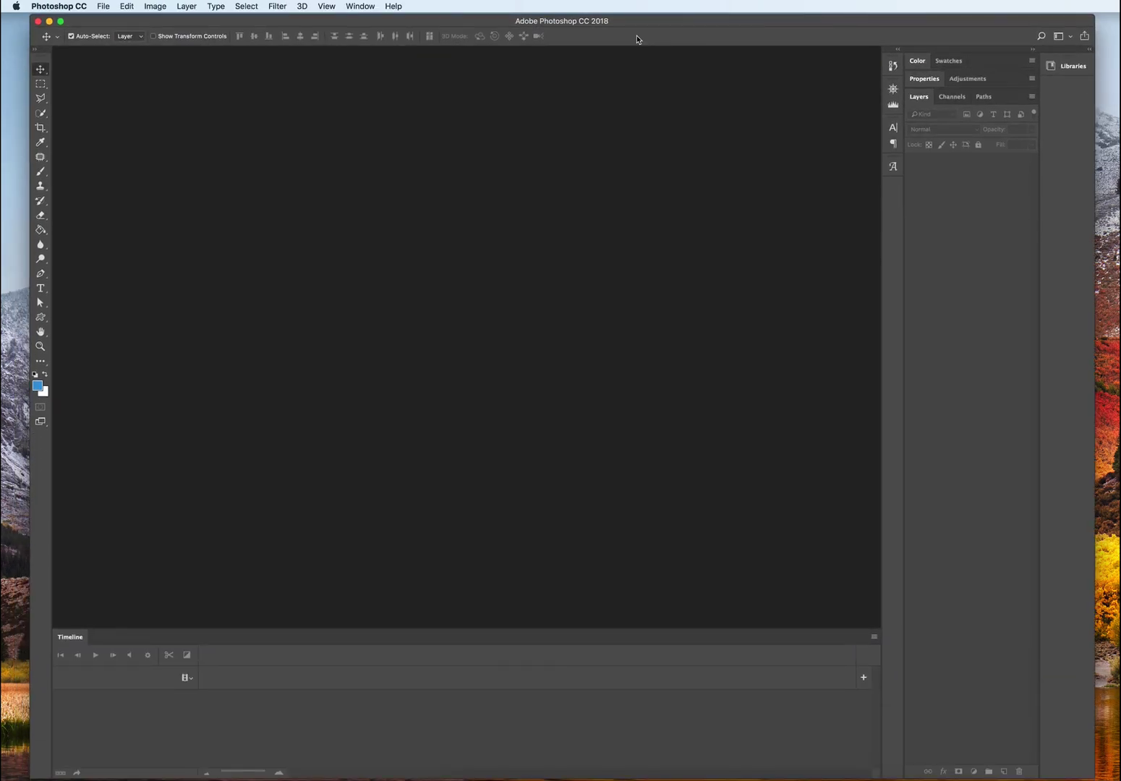
pyautogui.moveTo(621, 24); pyautogui.dragTo(656, 165)
pyautogui.moveTo(702, 91); pyautogui.dragTo(583, 246)
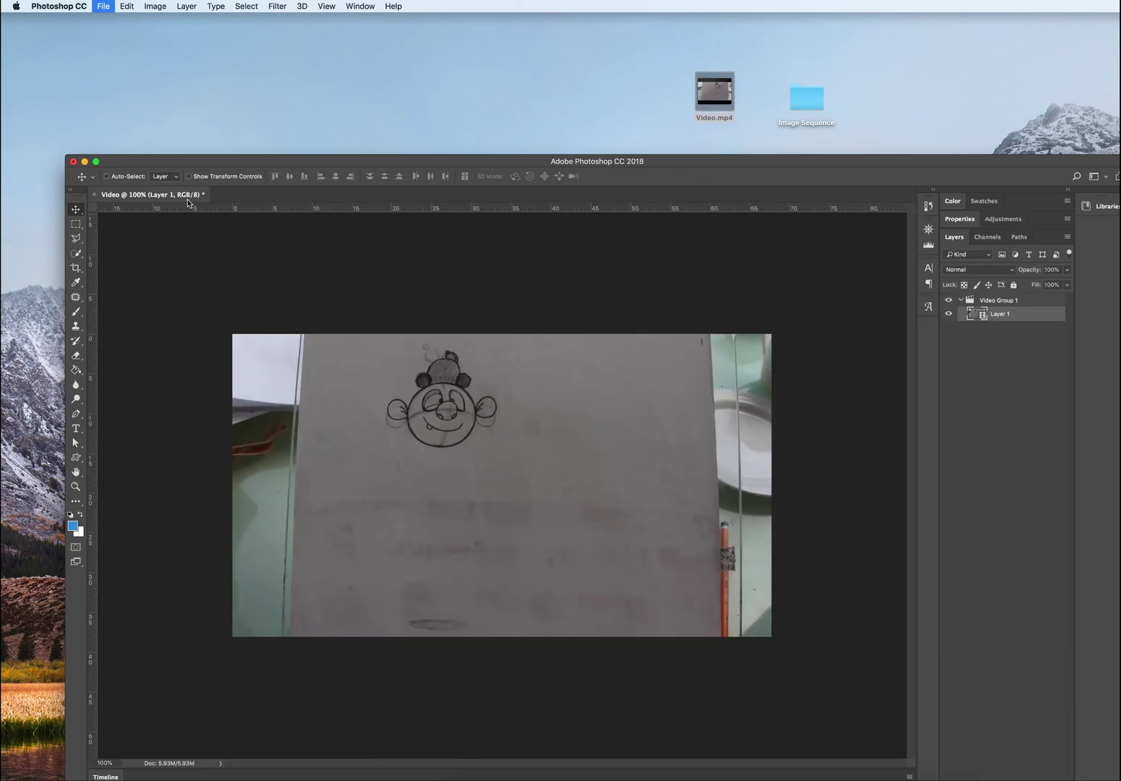
pyautogui.press('super+w')
pyautogui.click(660, 250)
pyautogui.moveTo(528, 161); pyautogui.dragTo(488, 10)
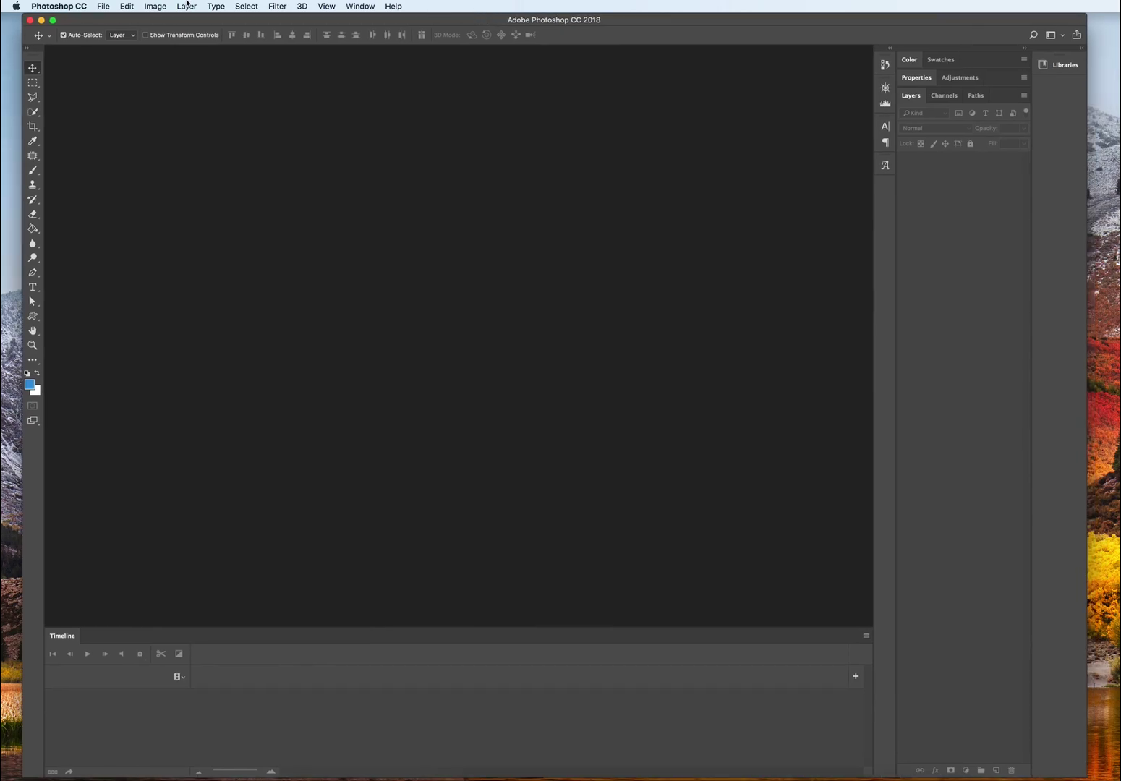
# Open videoplayback_00000.jpg from the Image Sequence folder with the Image Sequence option enabled.
pyautogui.click(103, 6)
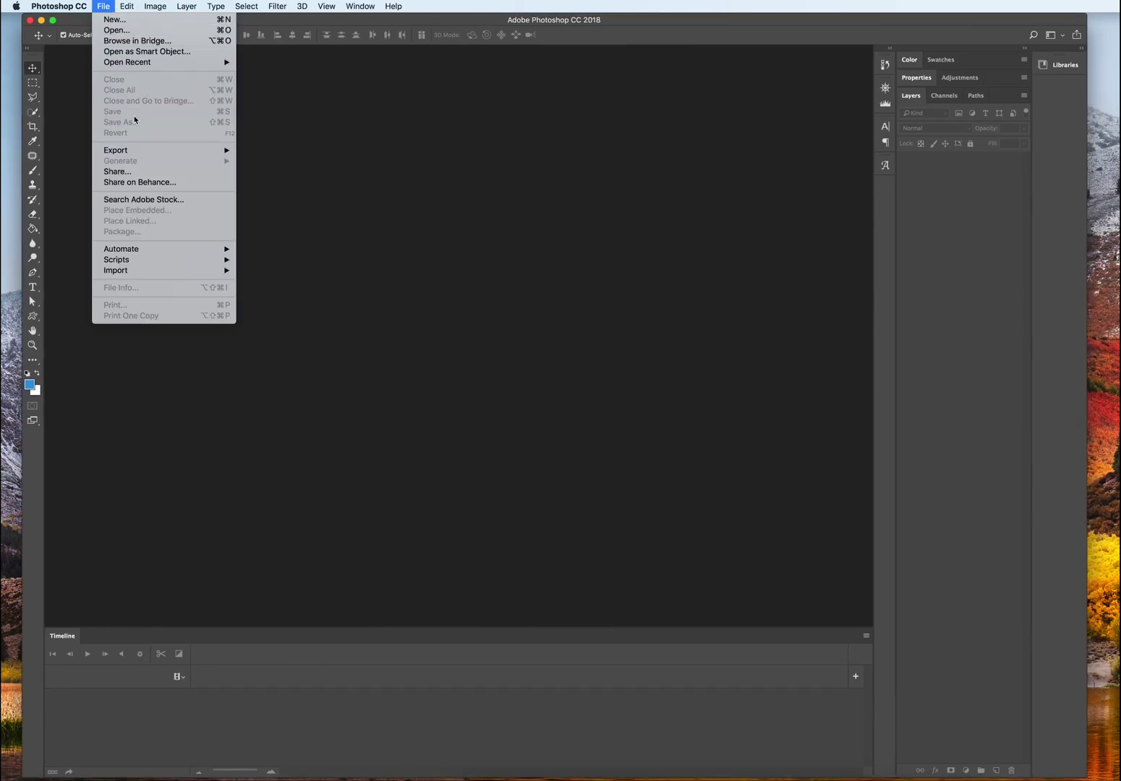
pyautogui.click(128, 30)
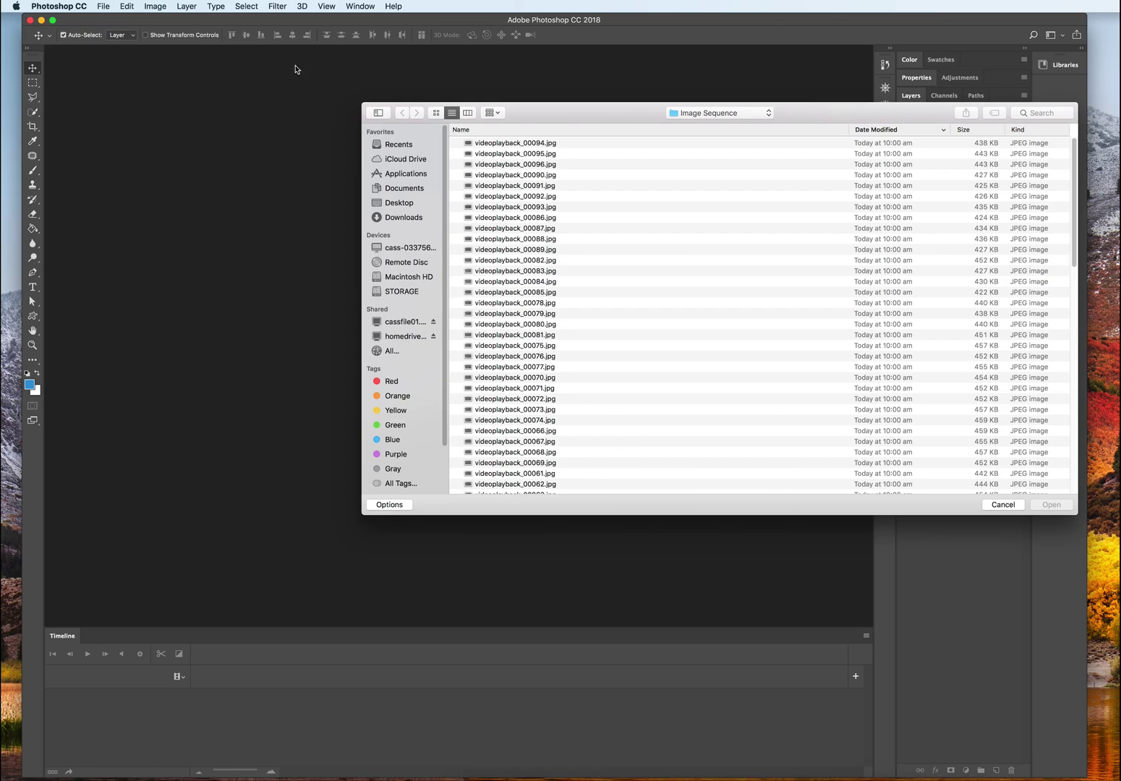
pyautogui.scroll(-15, 520, 160)
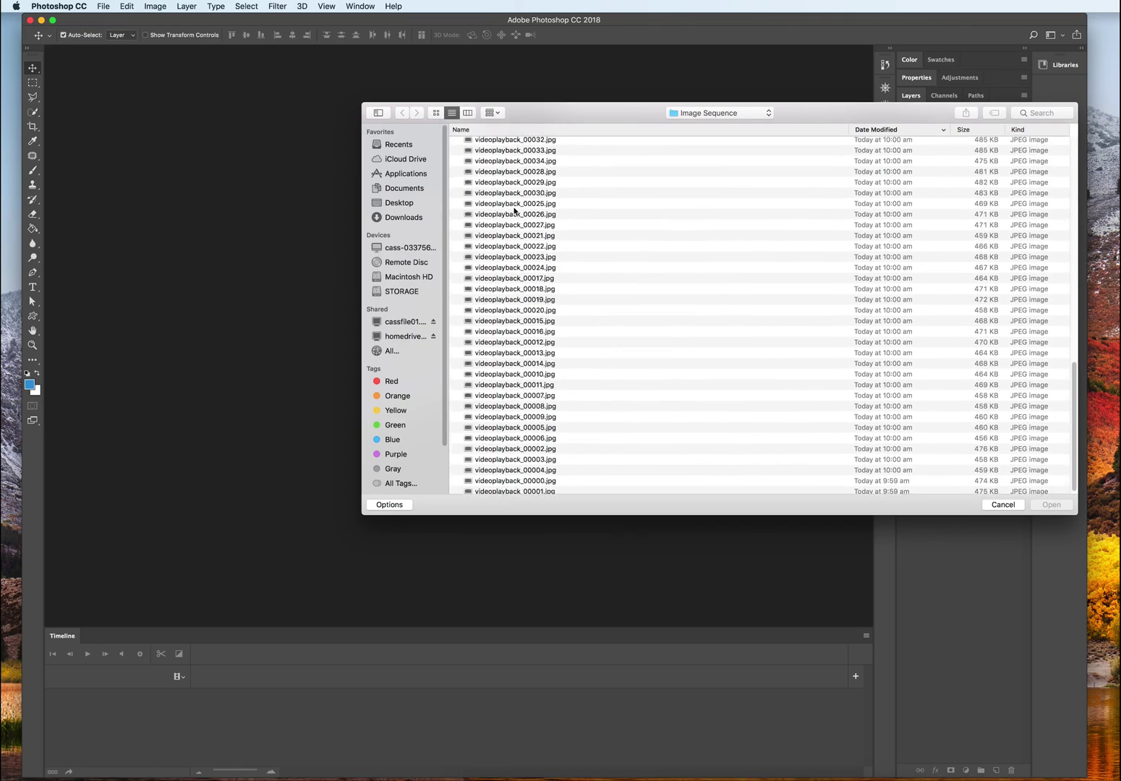
pyautogui.click(526, 489)
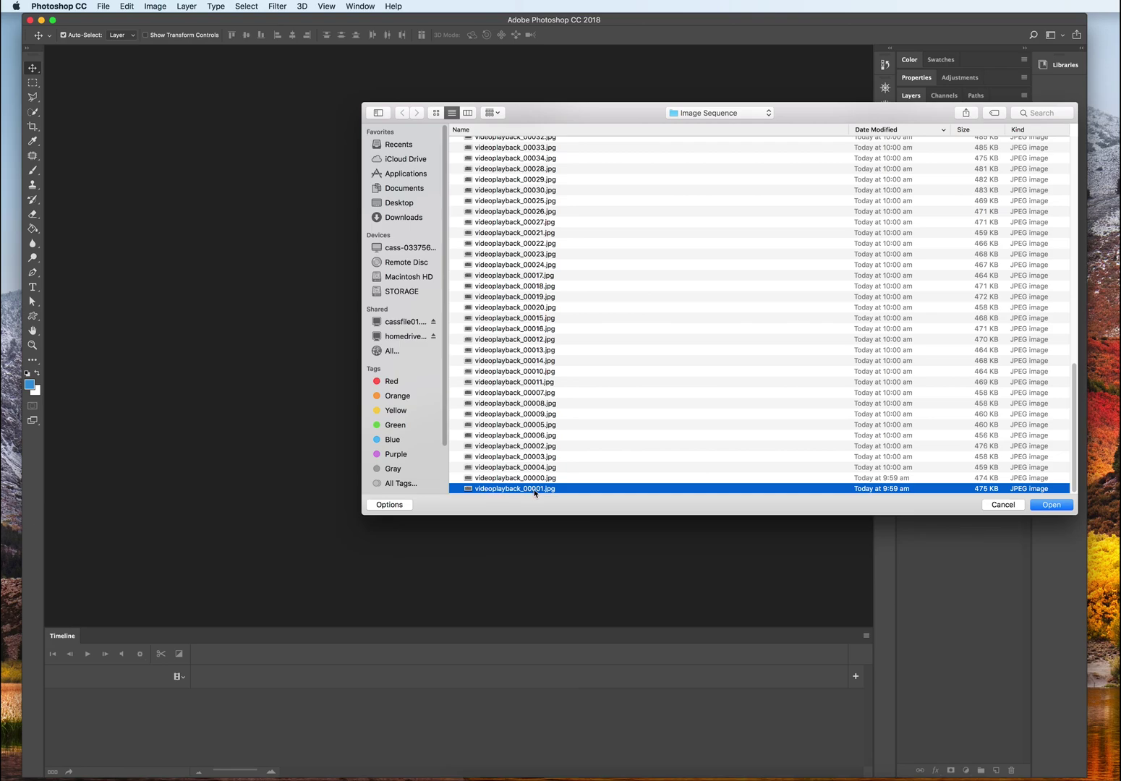
pyautogui.click(532, 479)
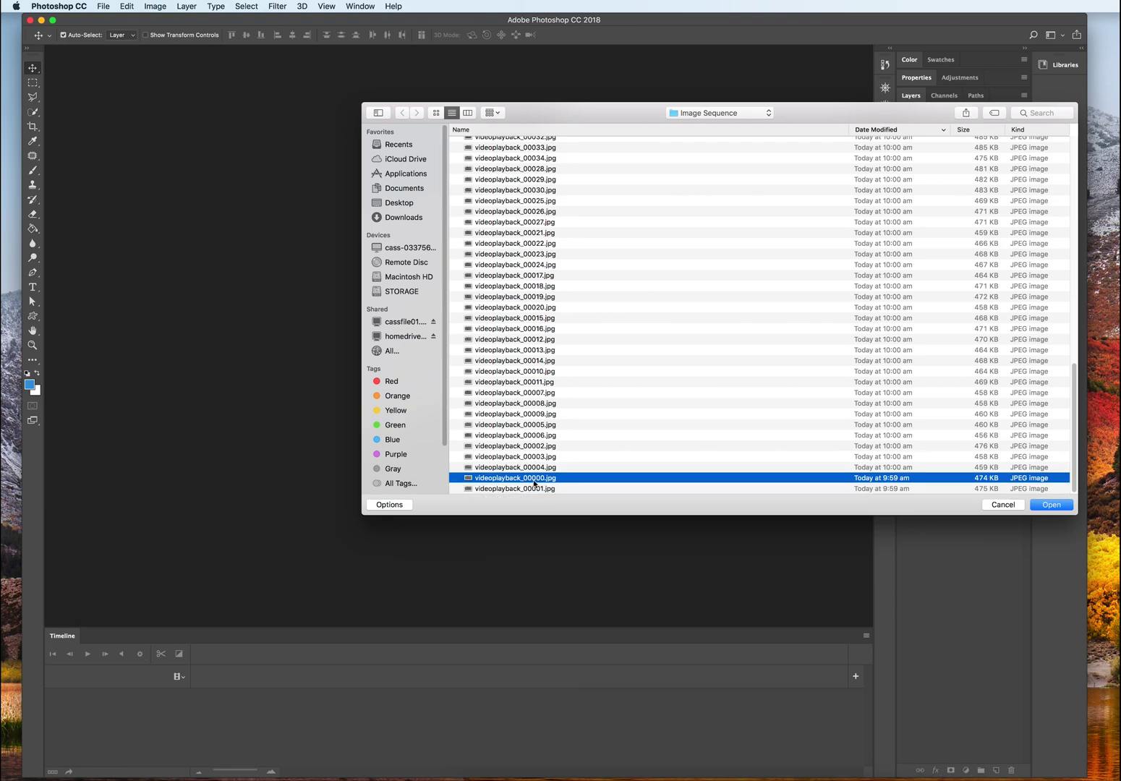
pyautogui.click(394, 509)
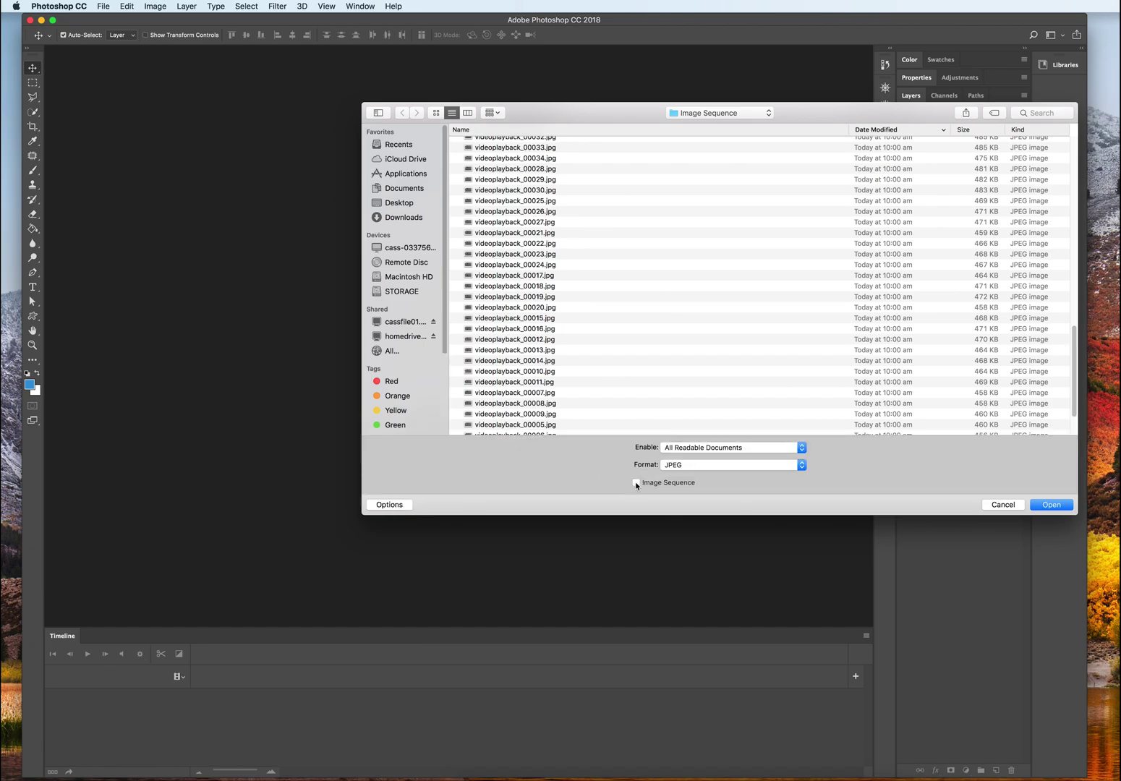
pyautogui.scroll(-3, 550, 405)
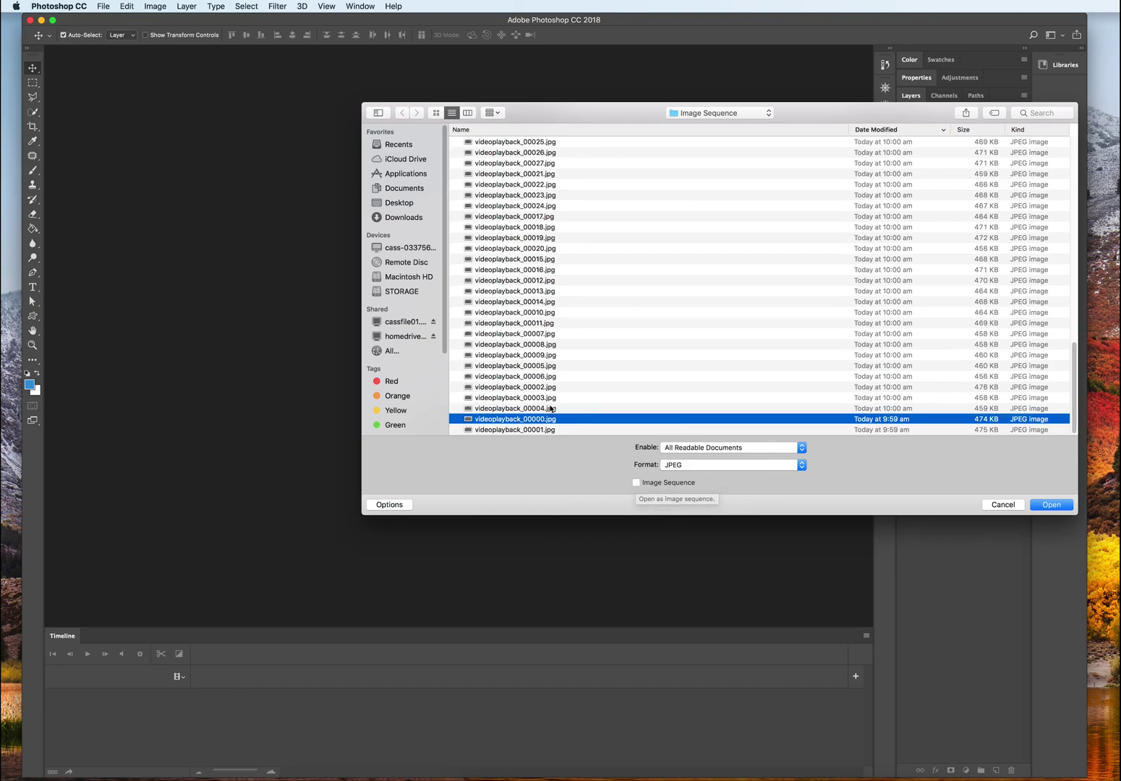
pyautogui.click(545, 410)
pyautogui.click(540, 420)
pyautogui.click(1050, 505)
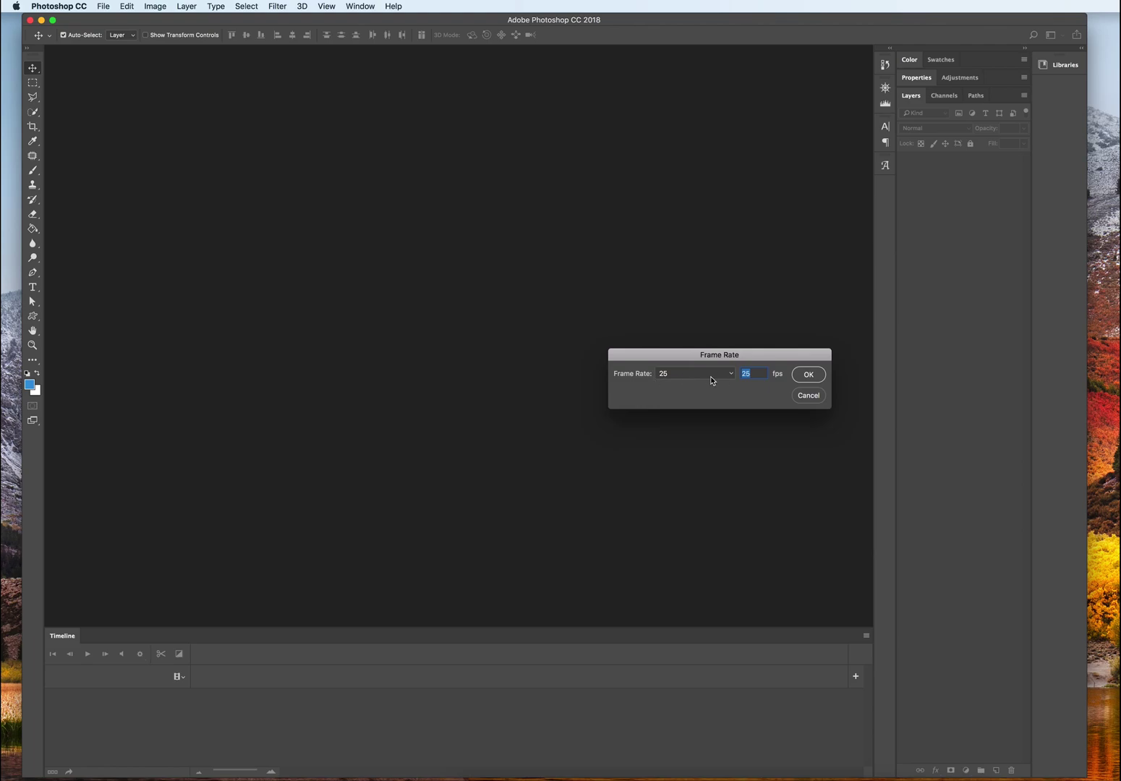
# Set the image sequence's frame rate to 12 fps and play part of the imported animation.
pyautogui.write('12')
pyautogui.click(807, 374)
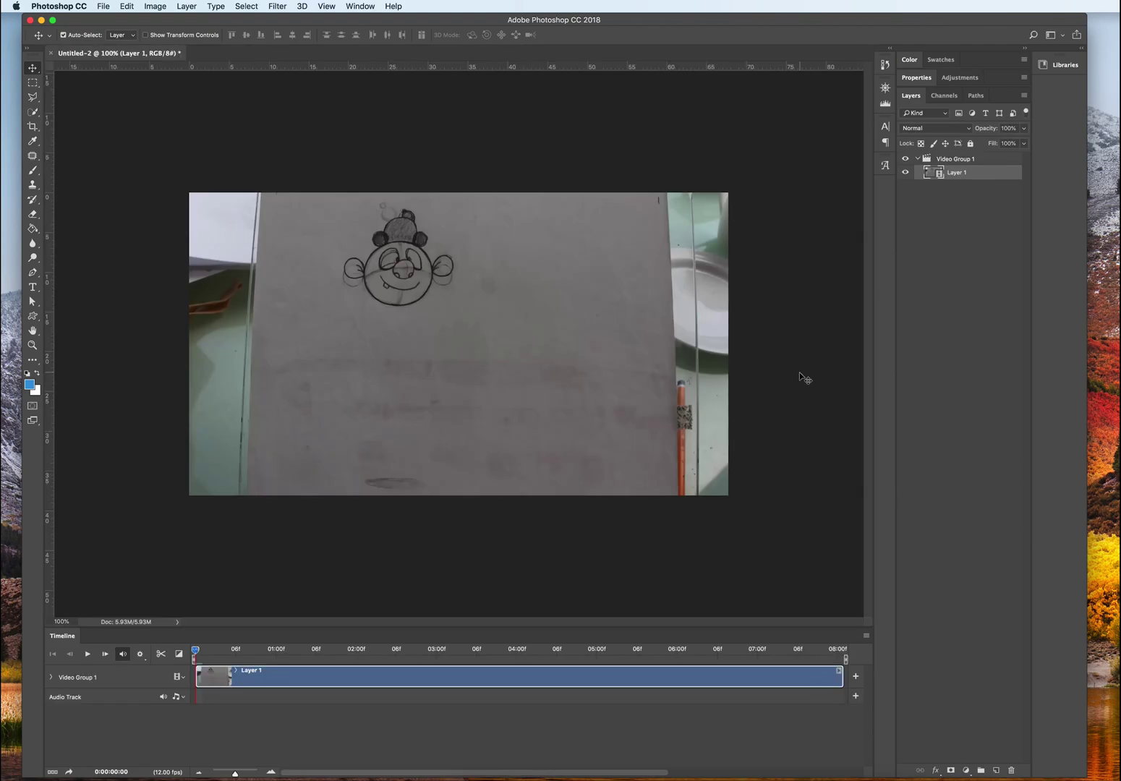
pyautogui.press('space')
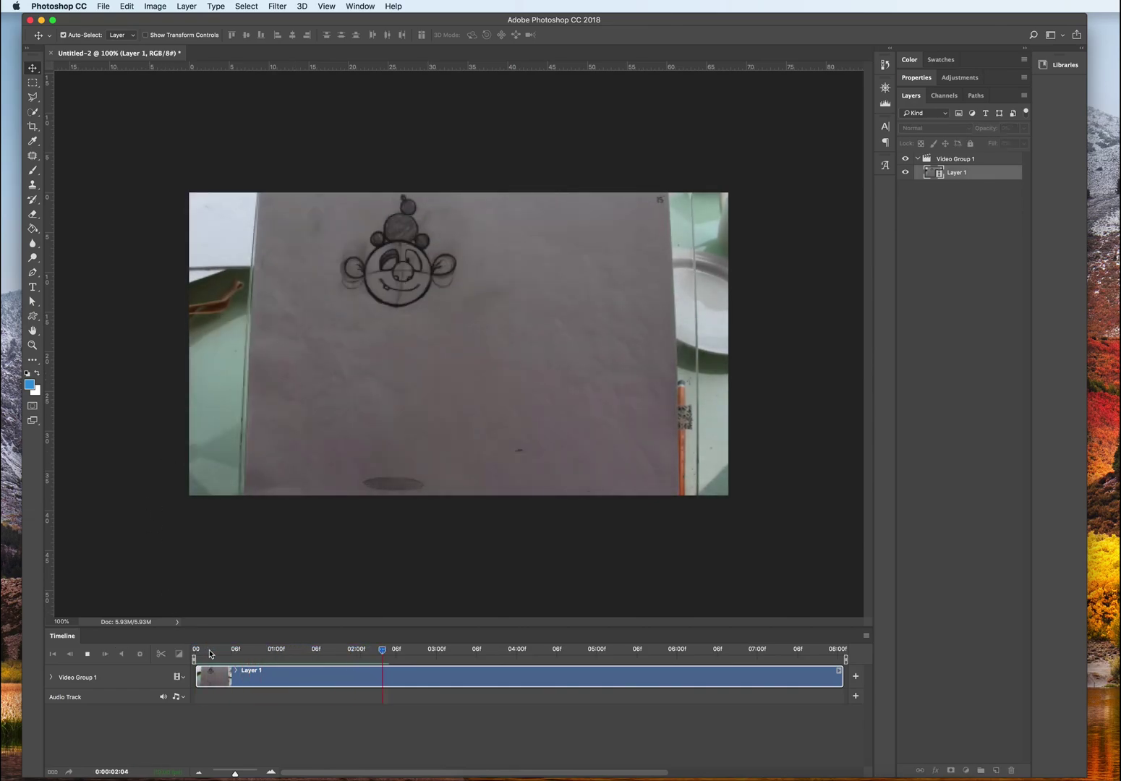
pyautogui.press('space')
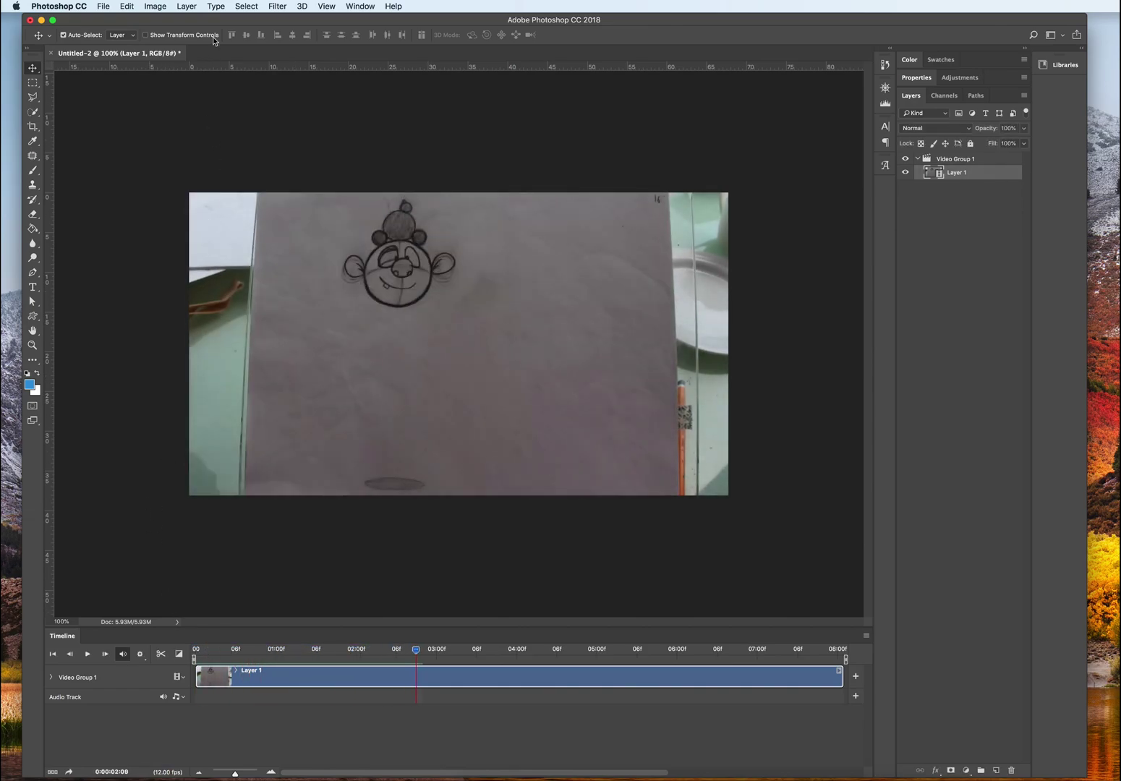
# Open Video.mp4 from the Desktop folder as a second document and scrub its timeline back to the start.
pyautogui.click(103, 6)
pyautogui.moveTo(119, 69)
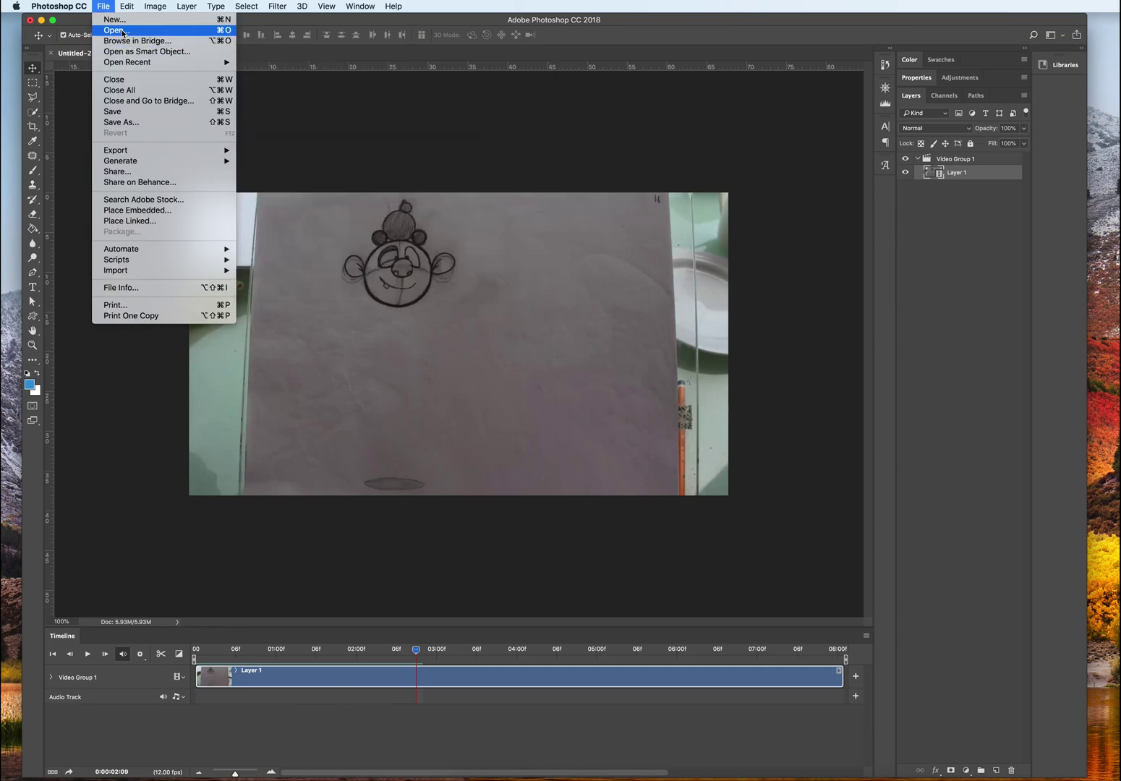
pyautogui.click(115, 30)
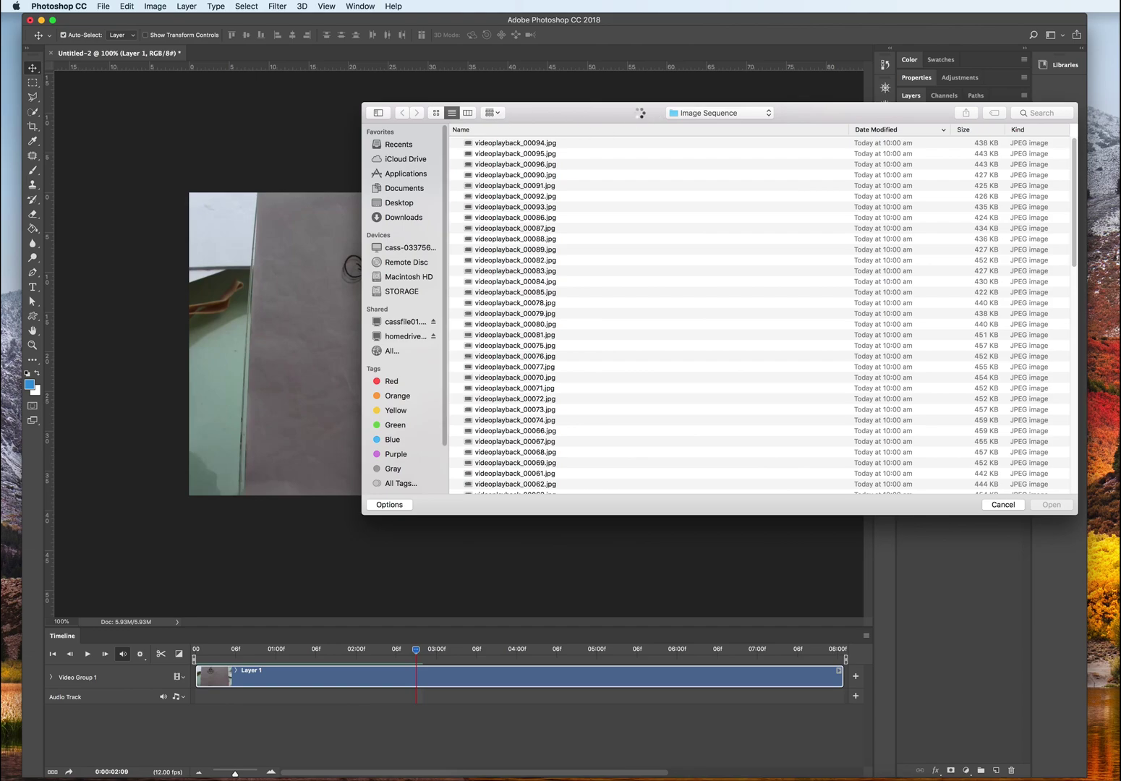
pyautogui.click(697, 113)
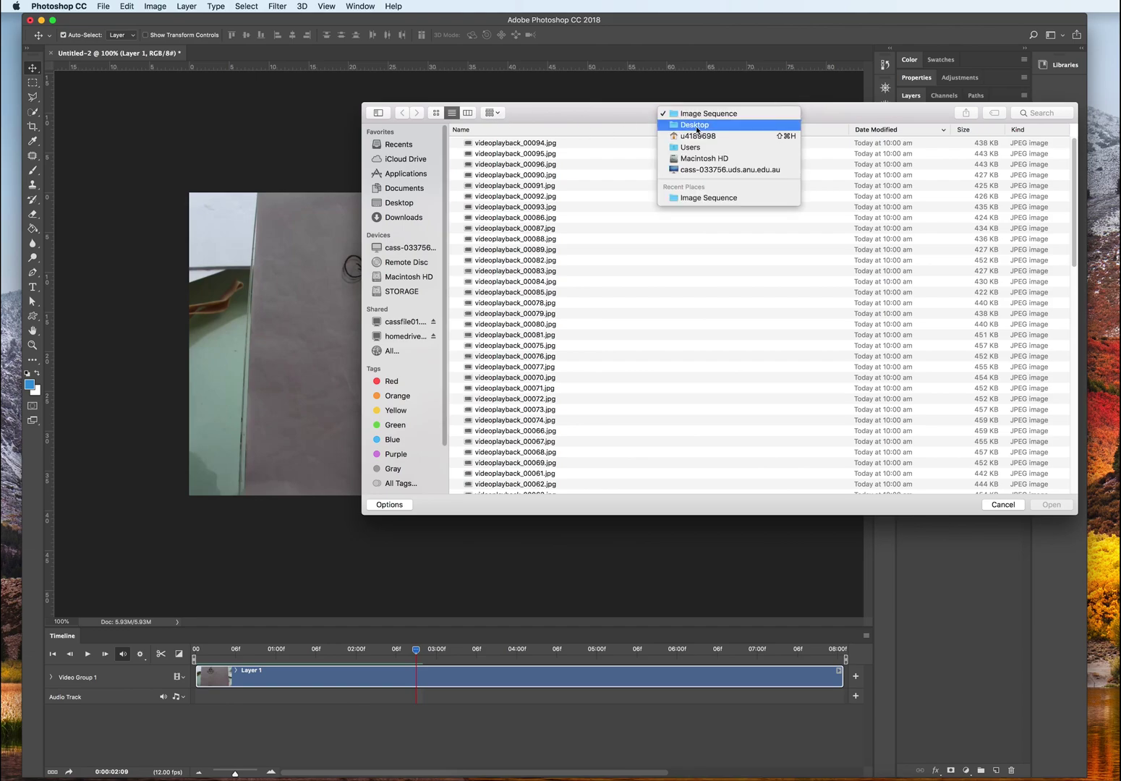
pyautogui.click(684, 130)
pyautogui.click(497, 161)
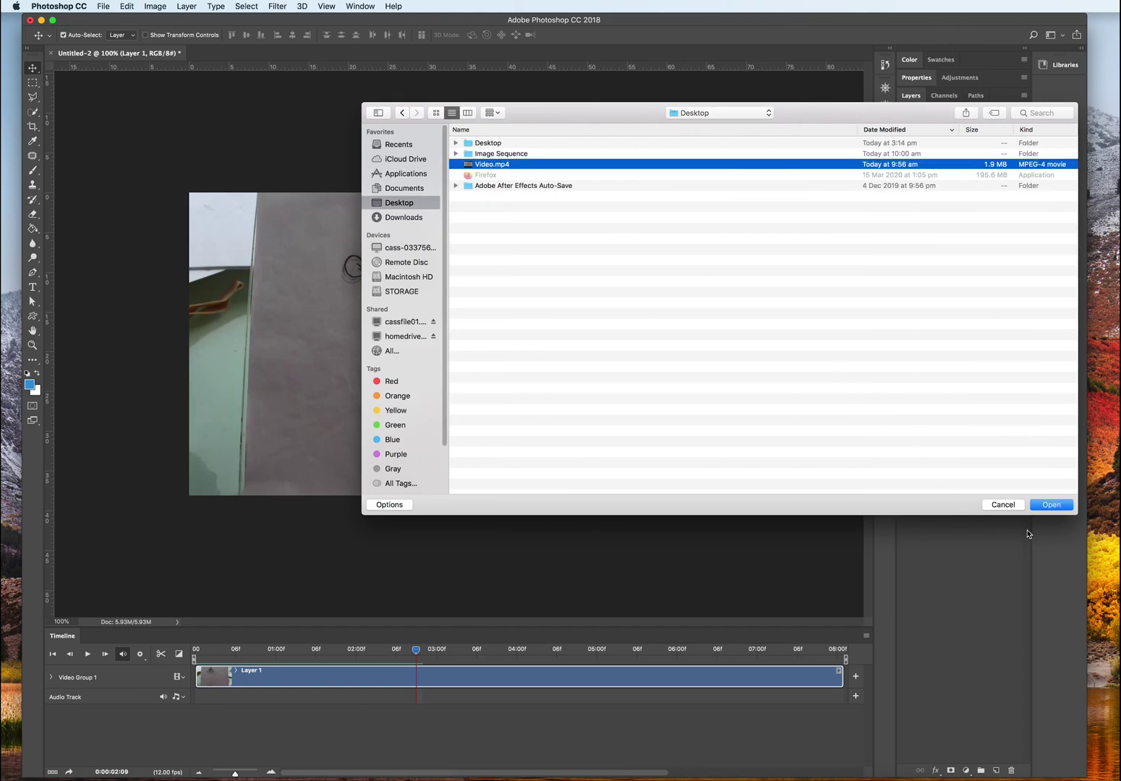
pyautogui.click(1042, 507)
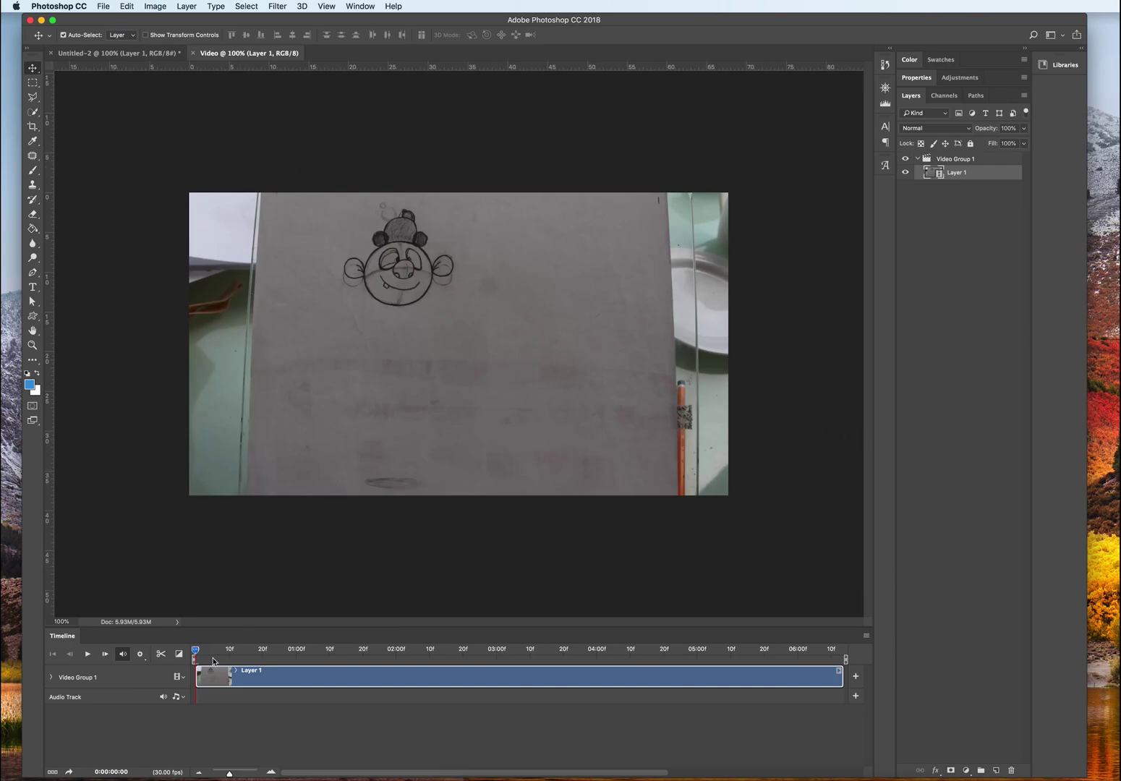
pyautogui.moveTo(400, 661); pyautogui.dragTo(195, 658)
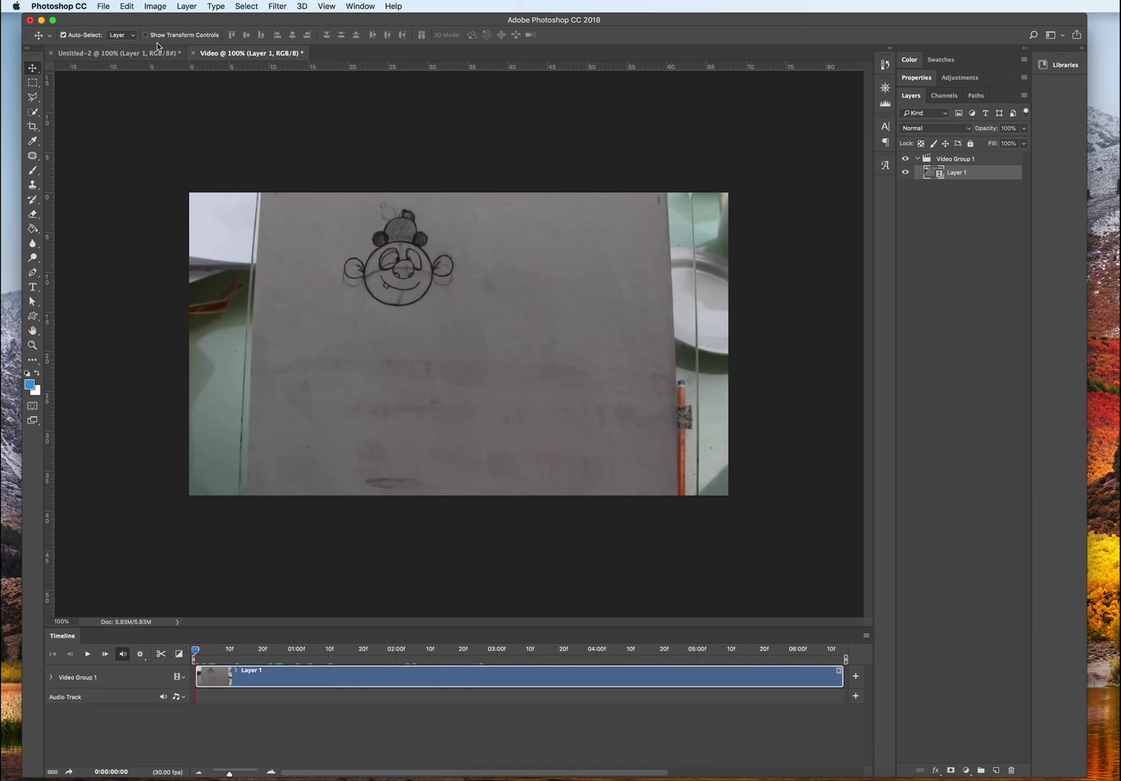
# Start a Save for Web (Legacy) export of the video document.
pyautogui.click(105, 4)
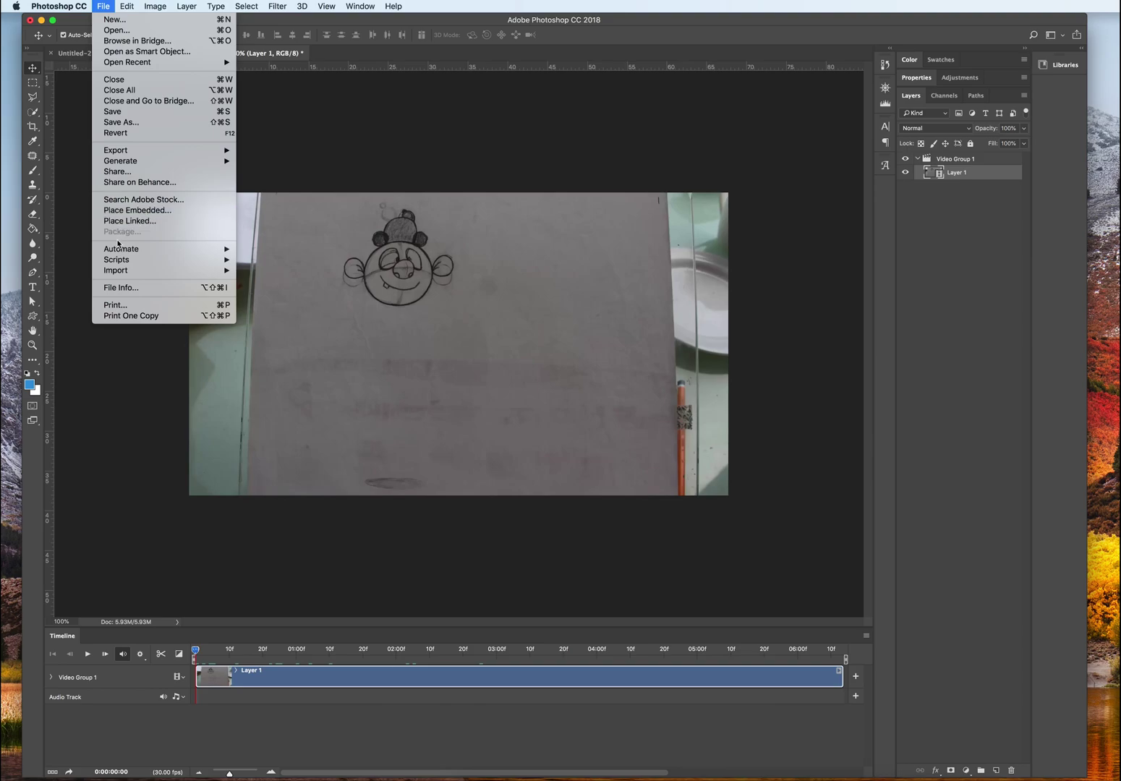
pyautogui.moveTo(119, 150)
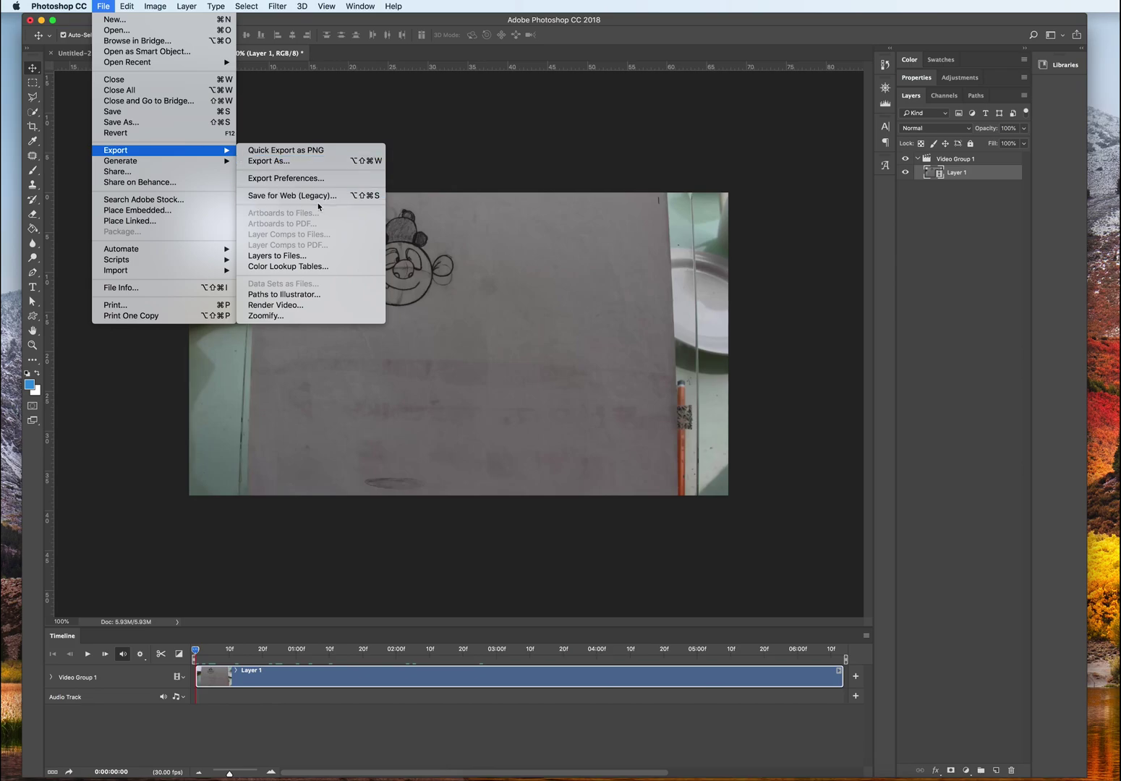
pyautogui.click(269, 197)
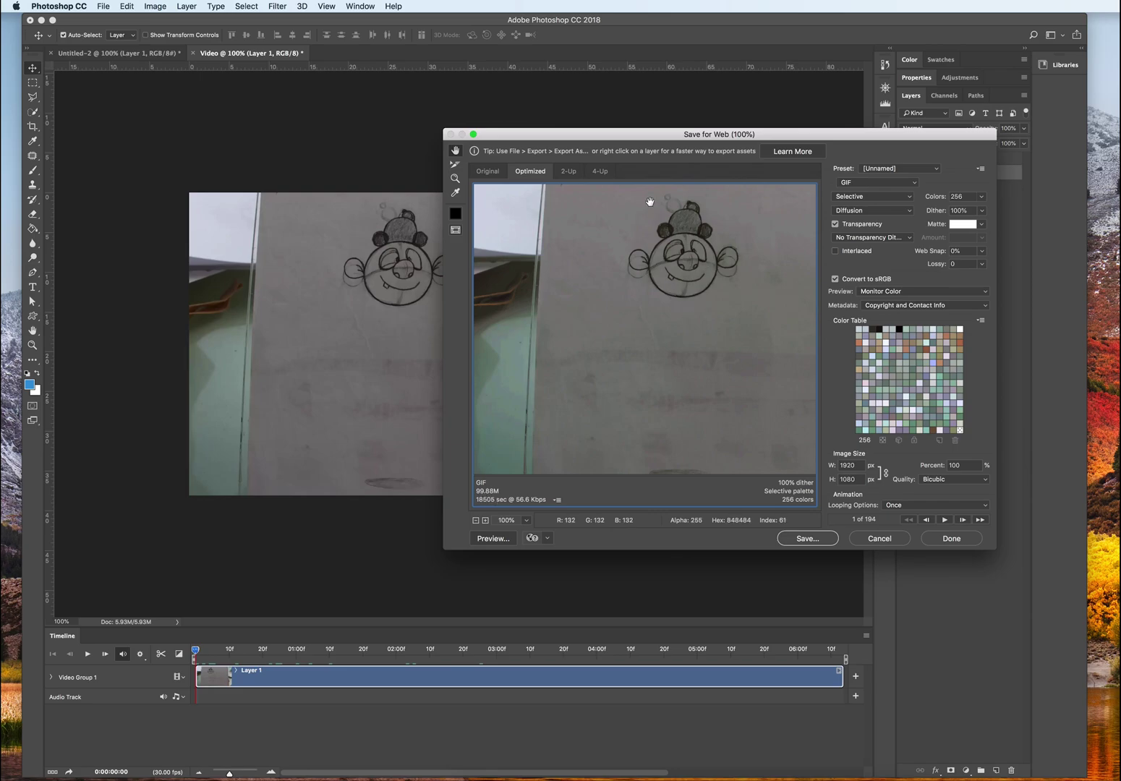
pyautogui.moveTo(644, 135); pyautogui.dragTo(600, 116)
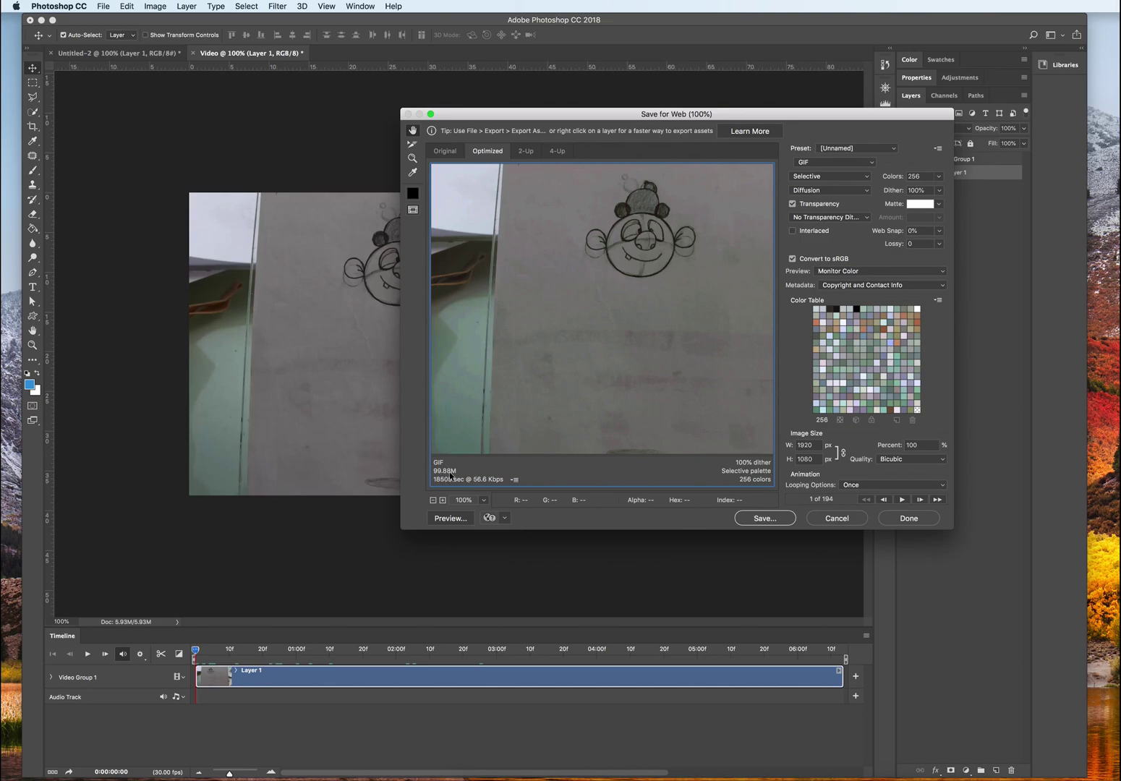
# Try image widths of 1024 px and 400 px for the exported GIF.
pyautogui.doubleClick(819, 445)
pyautogui.click(814, 457)
pyautogui.doubleClick(805, 445)
pyautogui.write('1024')
pyautogui.press('Return')
pyautogui.write('400')
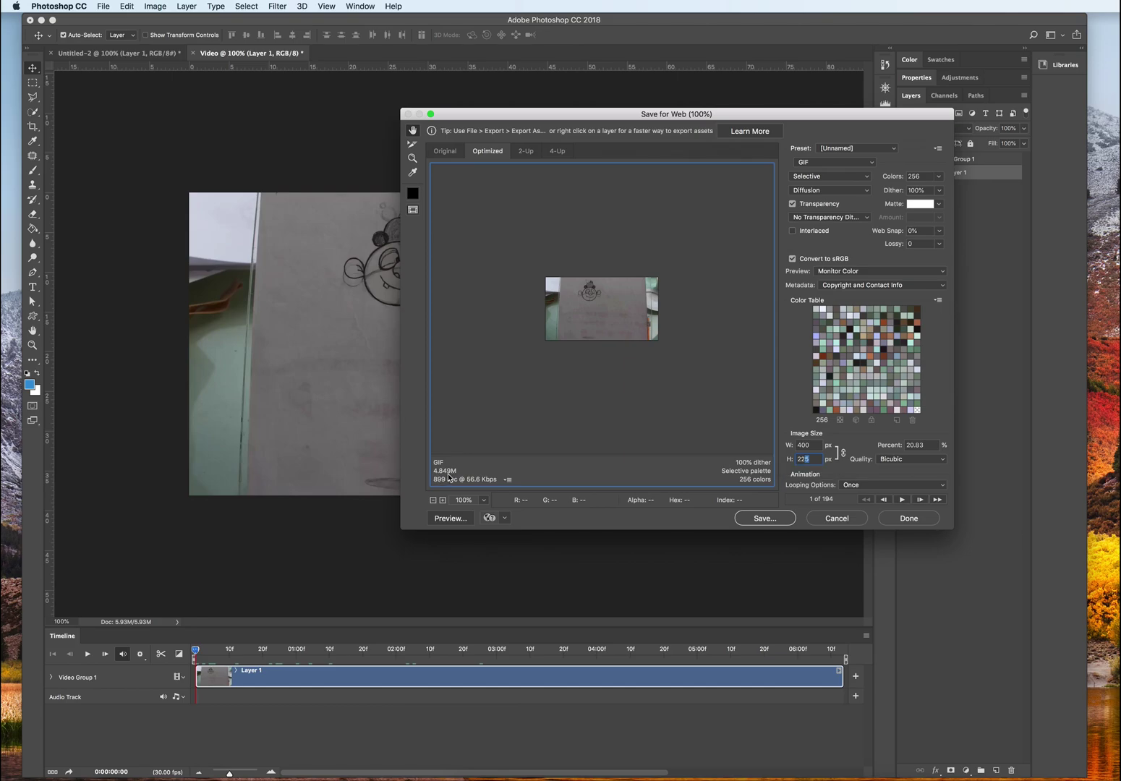
# Set the GIF's width to 500 px and its looping option to Forever.
pyautogui.click(793, 449)
pyautogui.write('500')
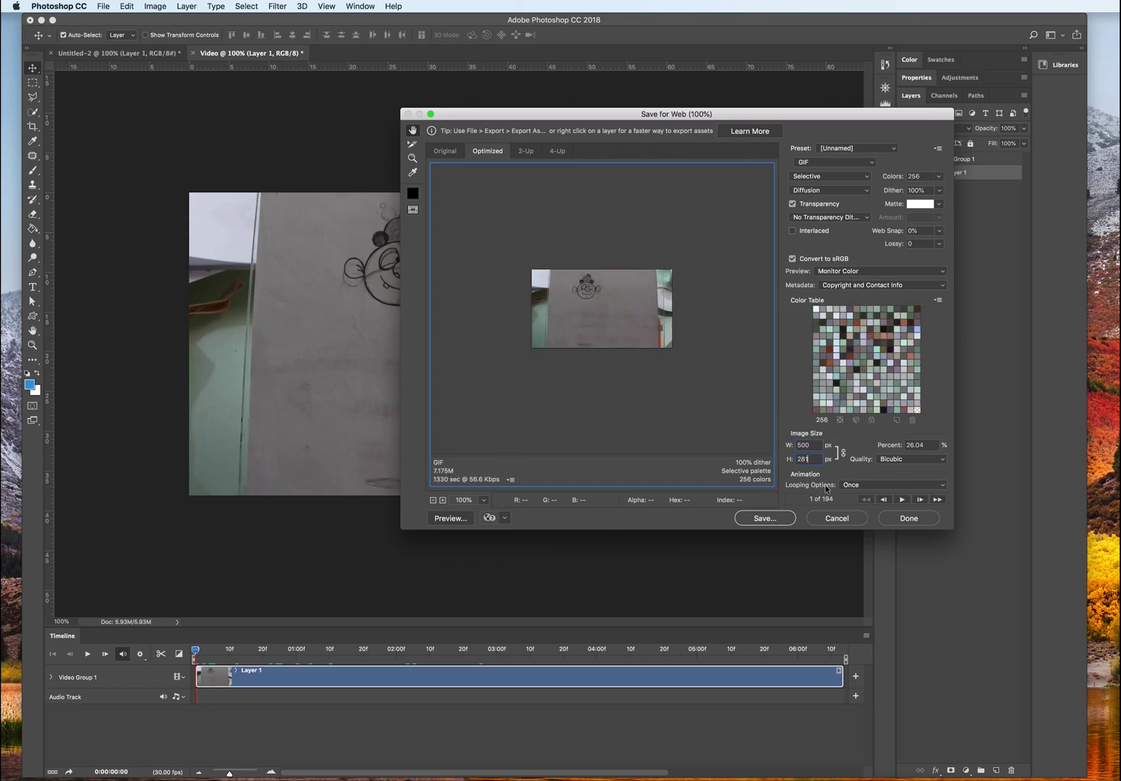
pyautogui.click(858, 485)
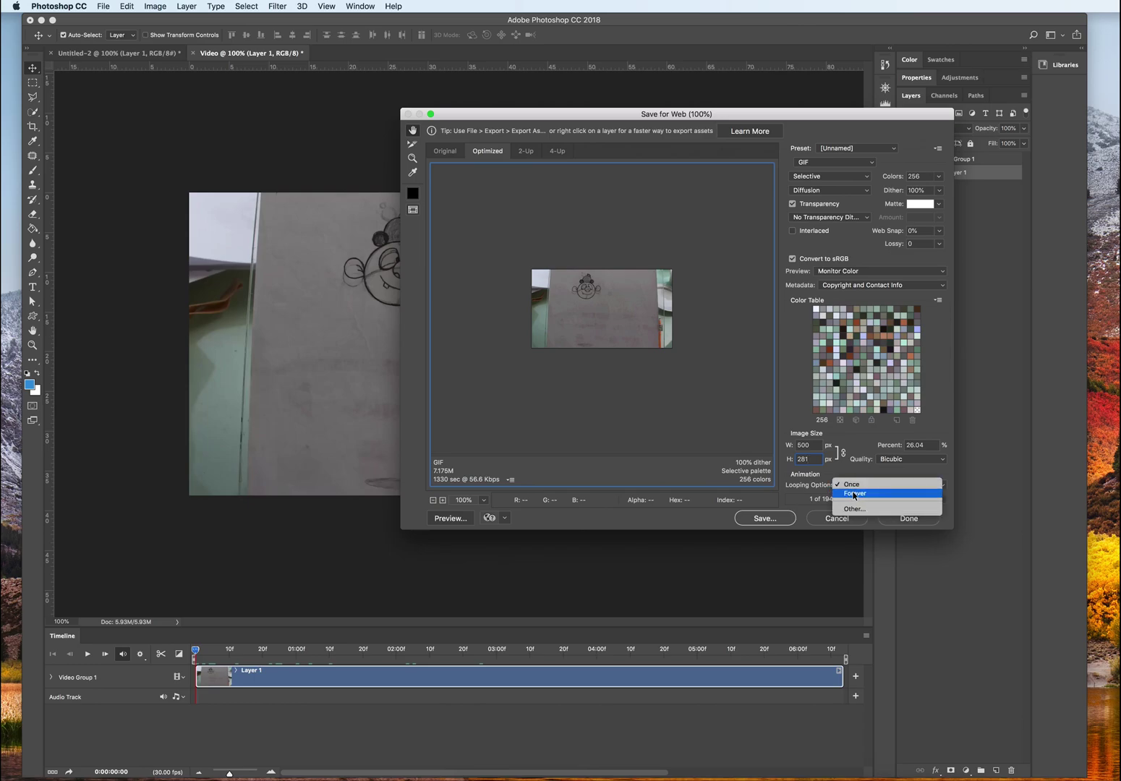
pyautogui.click(854, 494)
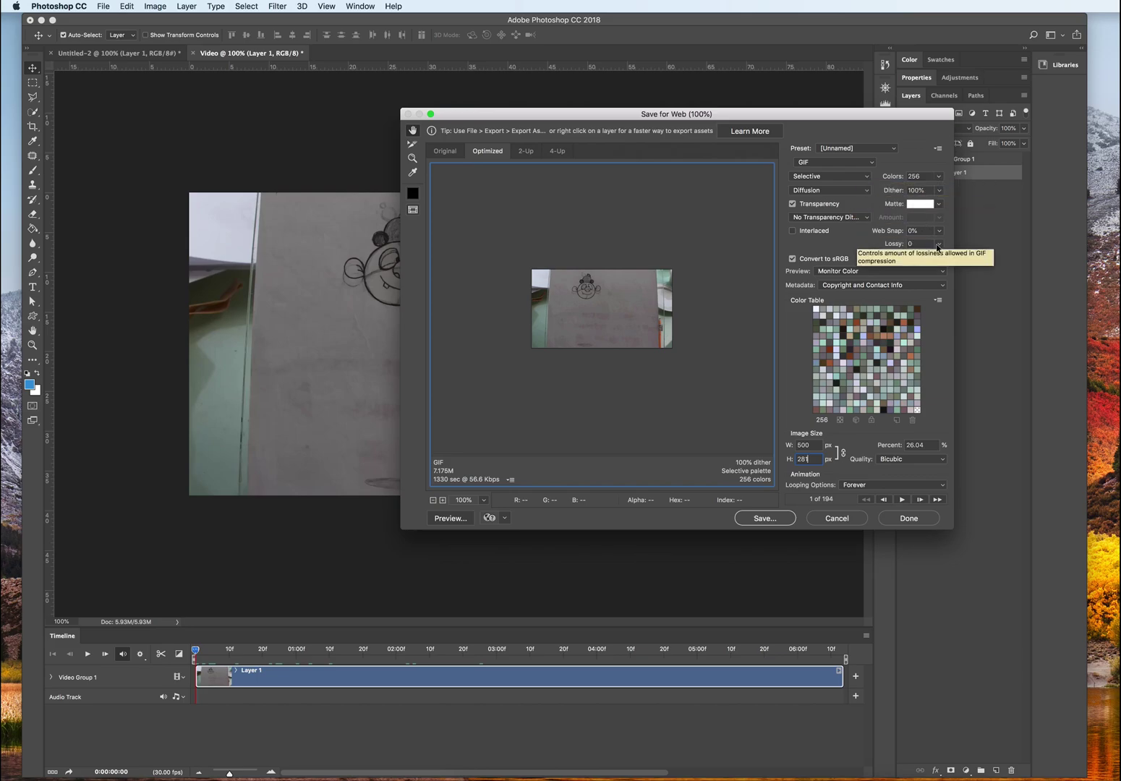
# Reduce the GIF's palette to 128 colors.
pyautogui.click(938, 176)
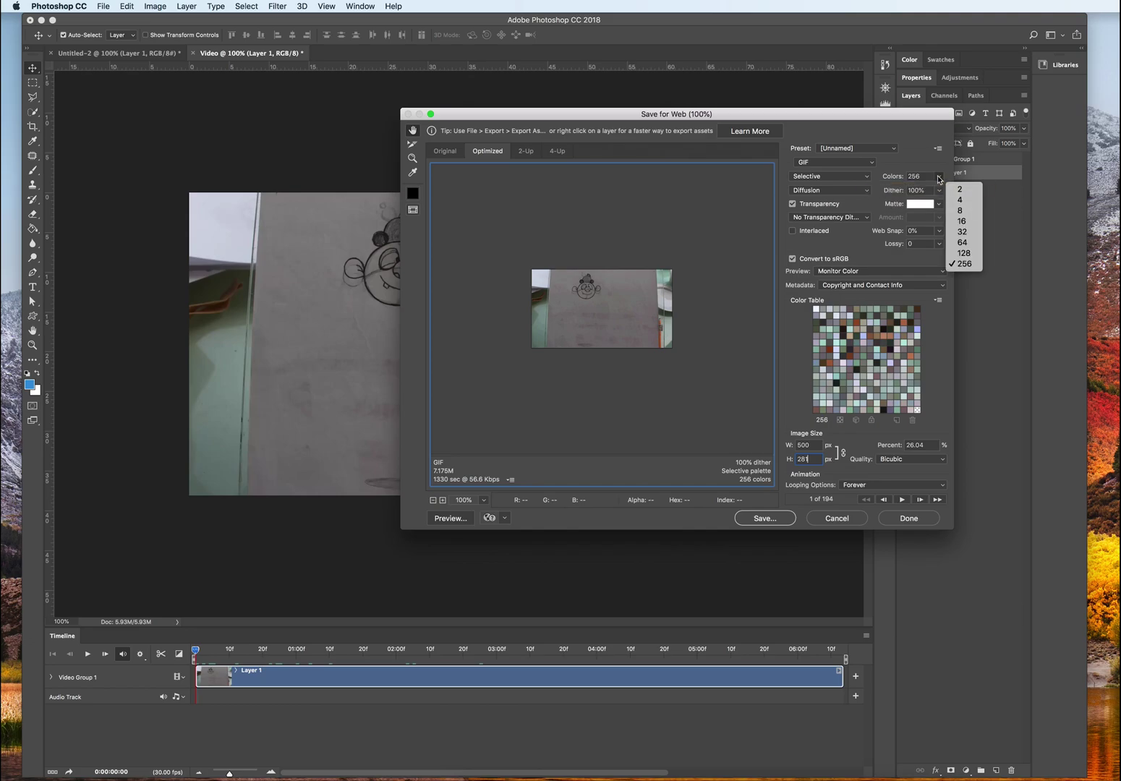
pyautogui.click(962, 254)
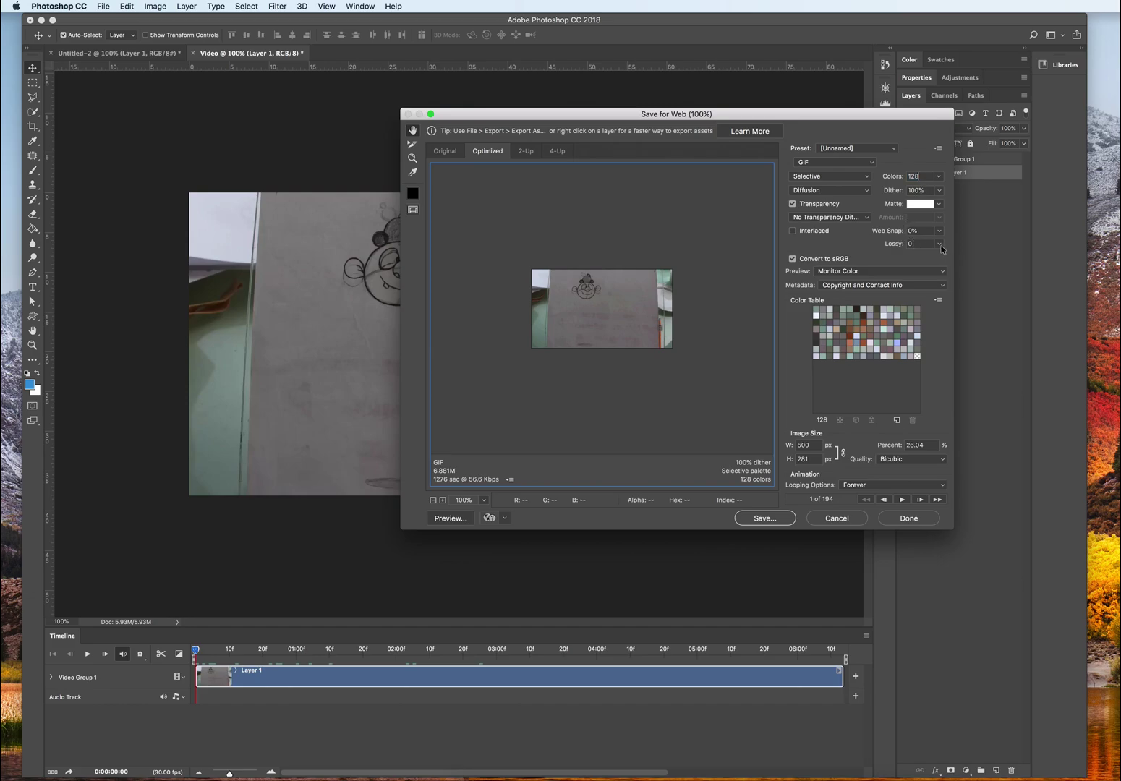
# Set the GIF's lossy compression to 31 and save the export to the Desktop as Video.gif.
pyautogui.click(939, 244)
pyautogui.moveTo(895, 258); pyautogui.dragTo(902, 259)
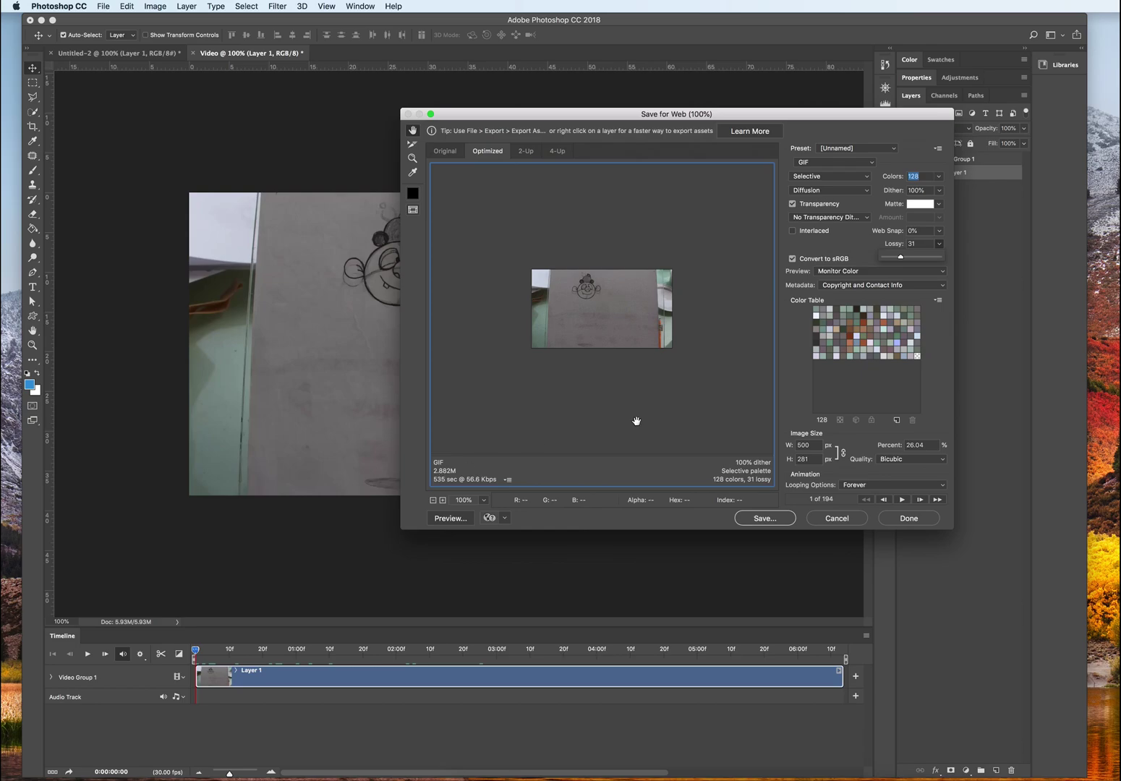
pyautogui.click(762, 519)
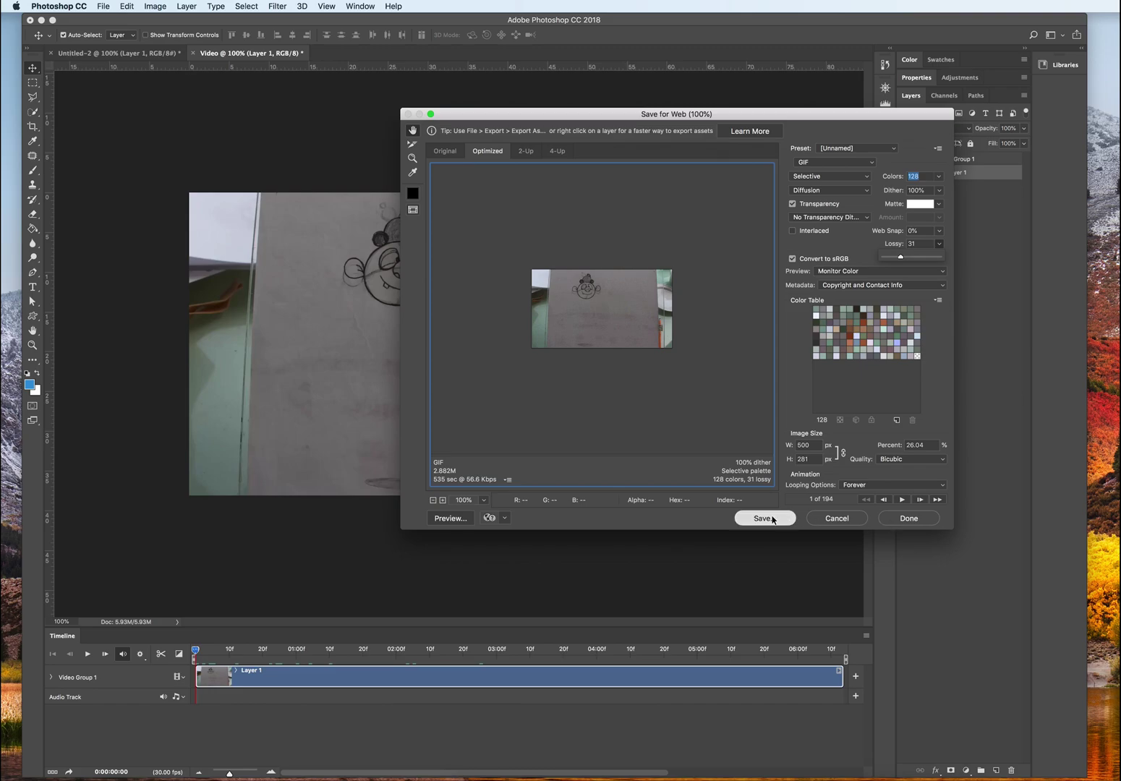
pyautogui.click(771, 520)
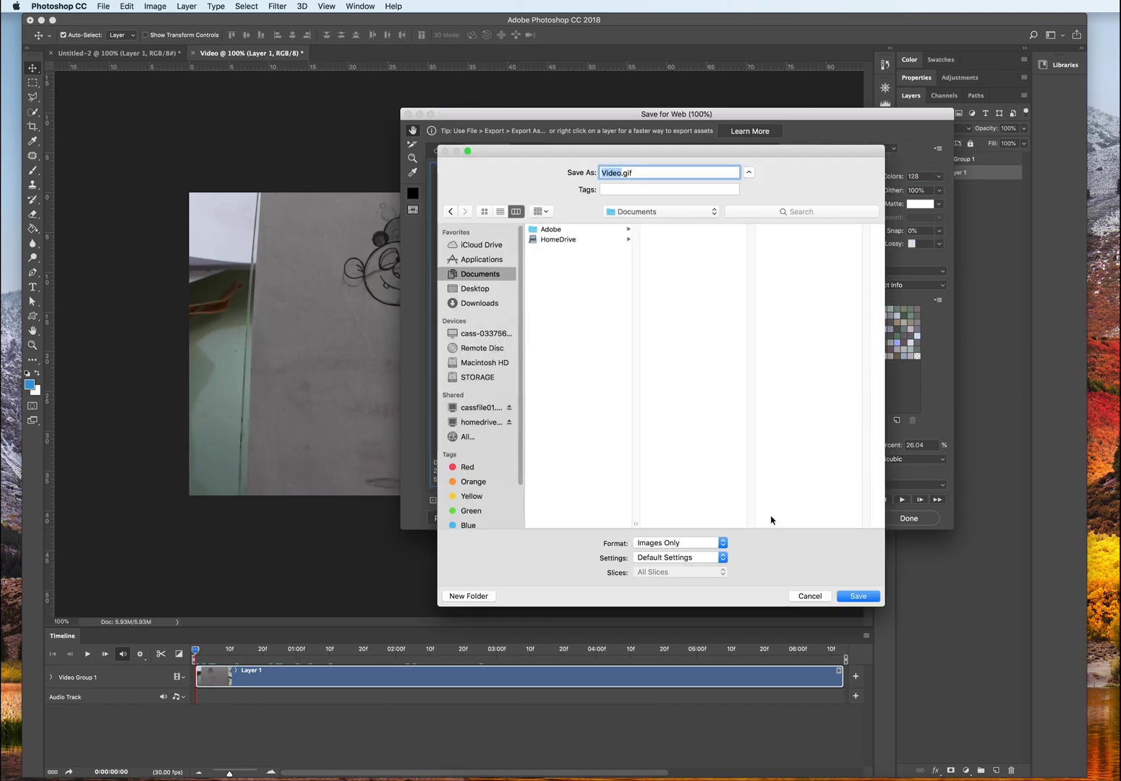
pyautogui.click(470, 288)
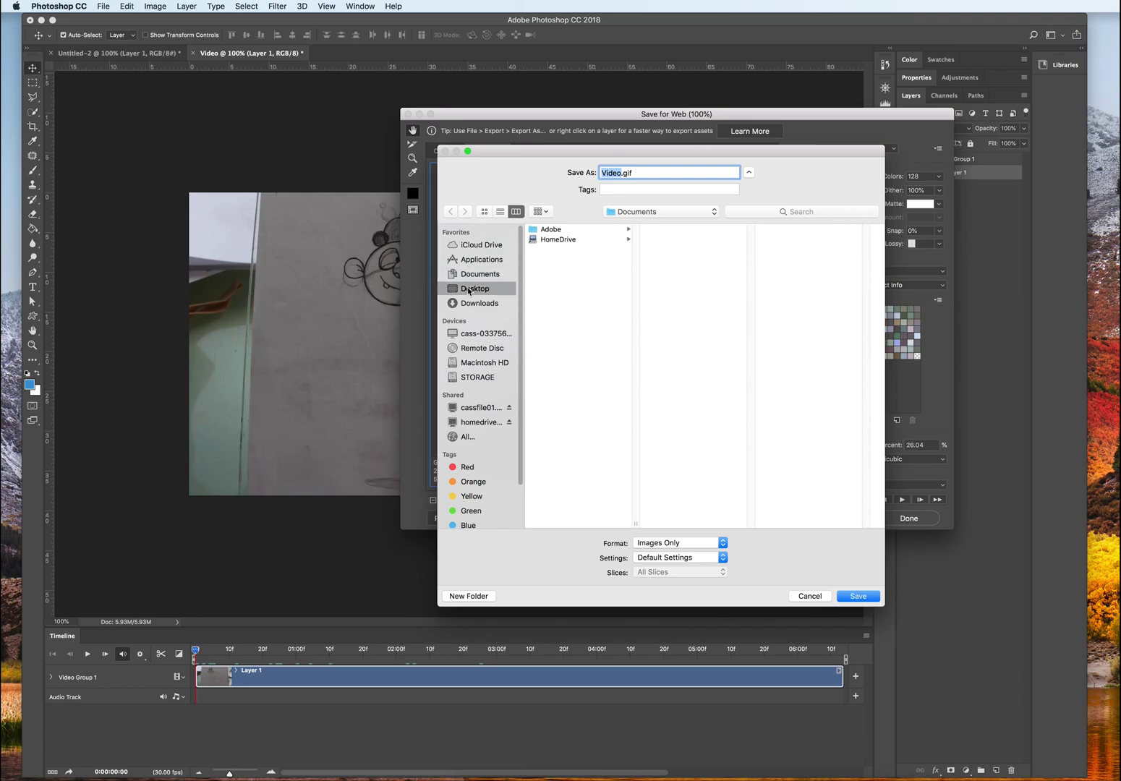
pyautogui.click(859, 596)
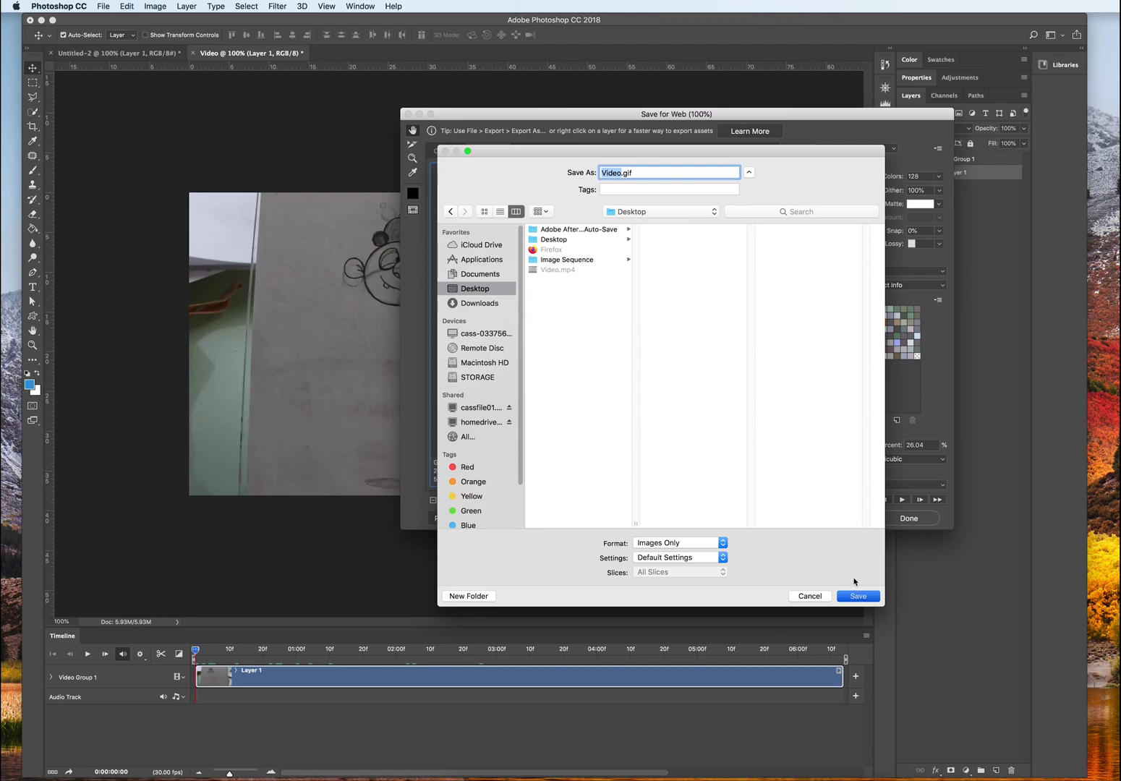
pyautogui.click(853, 594)
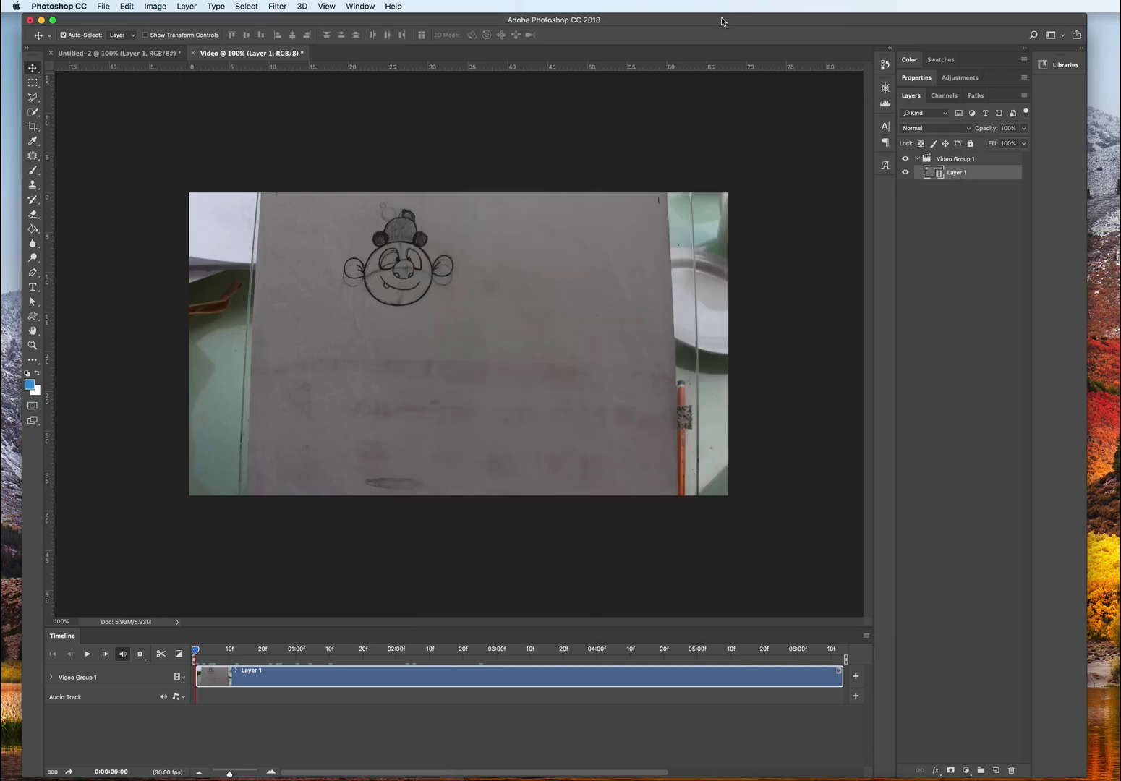
# Uncover the desktop and open the exported Video.gif in Firefox to check the animation.
pyautogui.moveTo(720, 23); pyautogui.dragTo(709, 374)
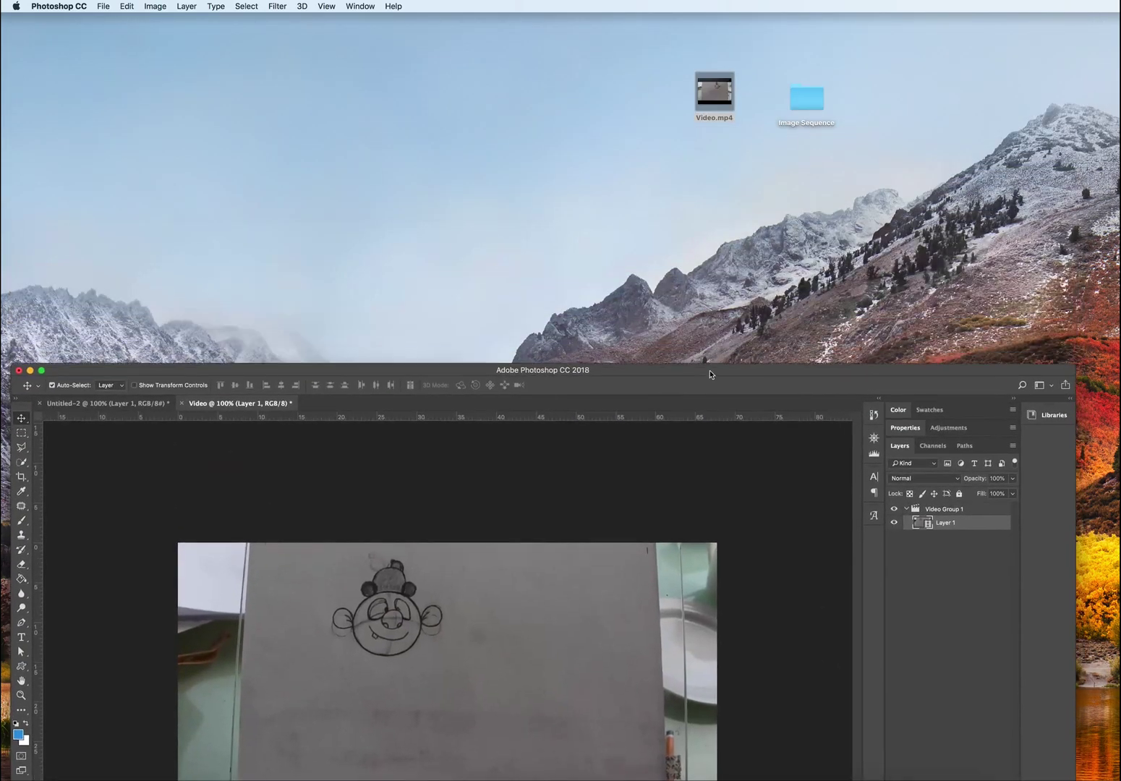
pyautogui.click(928, 219)
pyautogui.moveTo(807, 120); pyautogui.dragTo(839, 173)
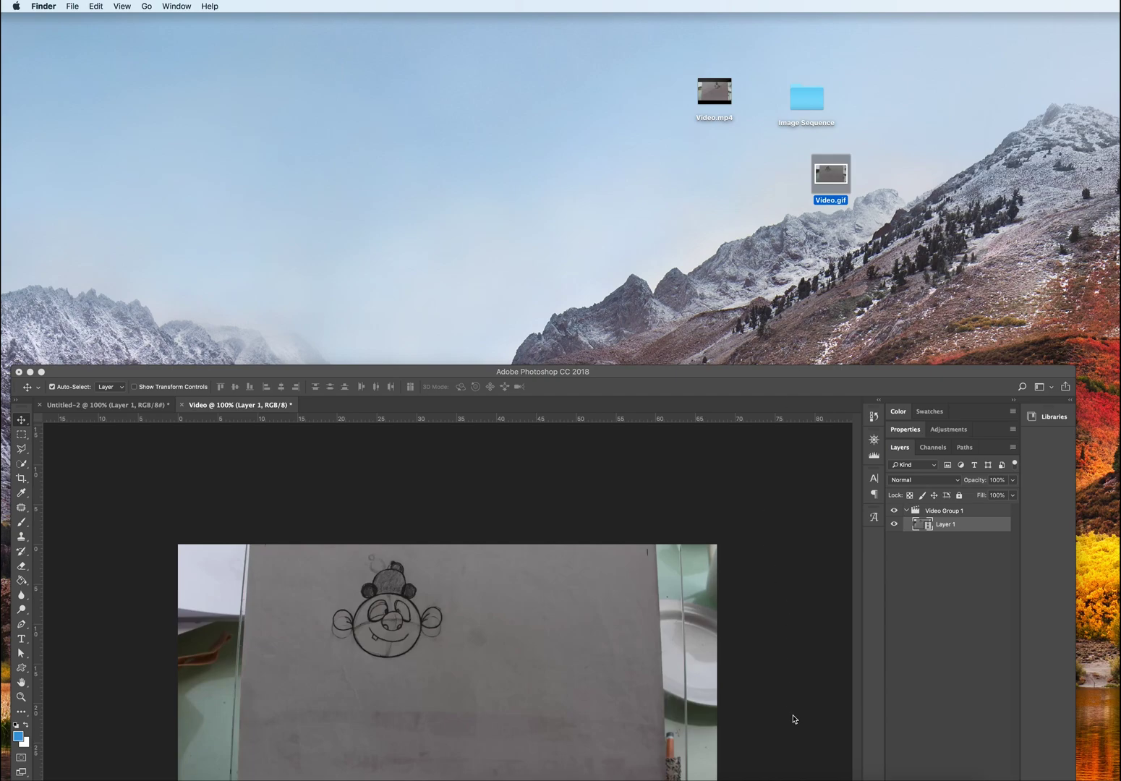
pyautogui.moveTo(832, 170); pyautogui.dragTo(796, 777)
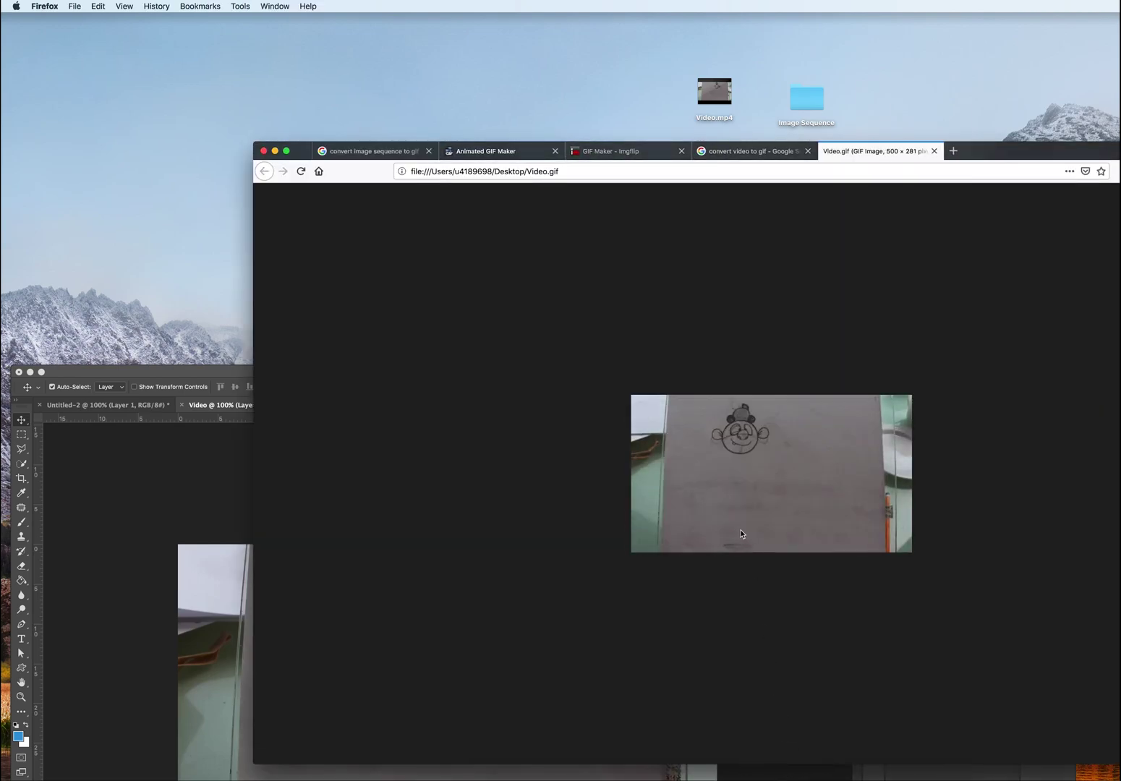